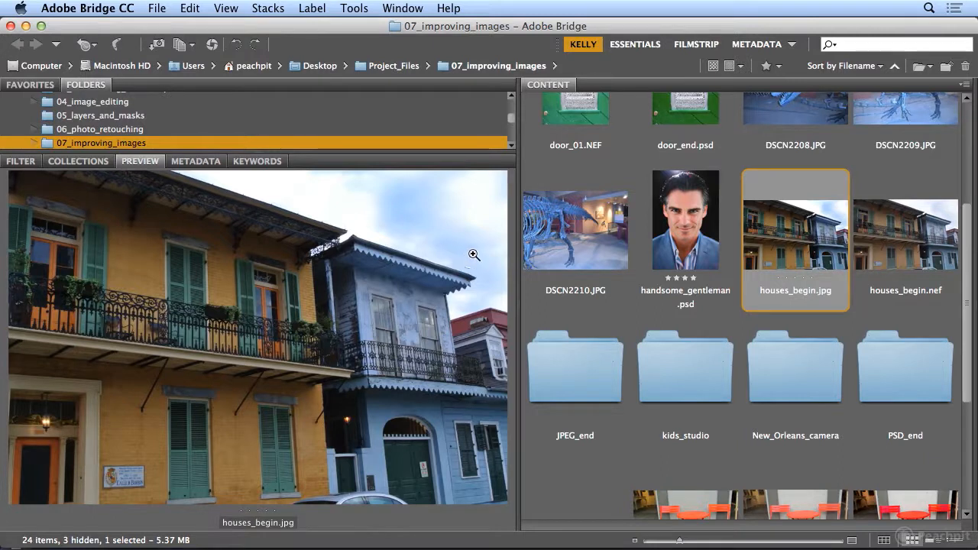
# - Open houses_begin.nef in Camera Raw and load the saved settings from houses_correction.xmp
pyautogui.click(880, 249)
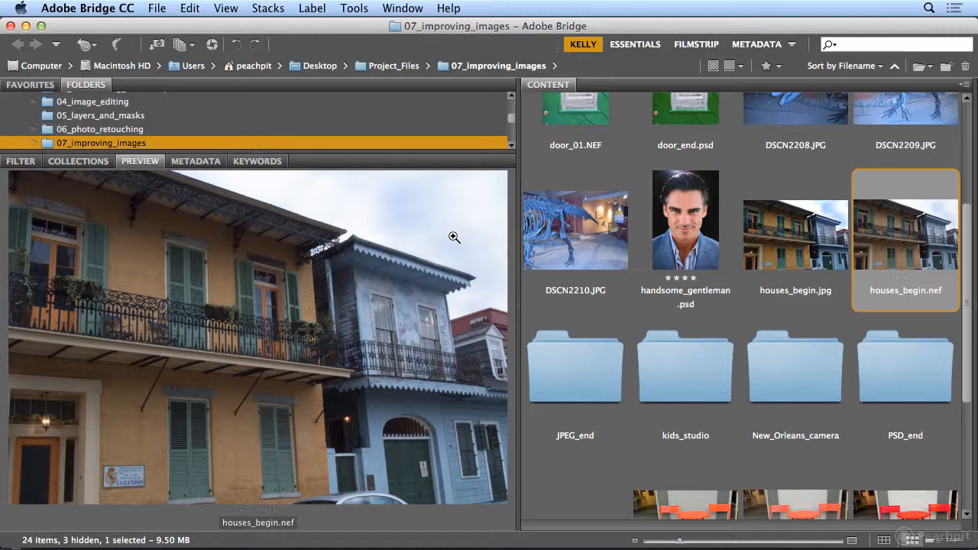
pyautogui.doubleClick(905, 253)
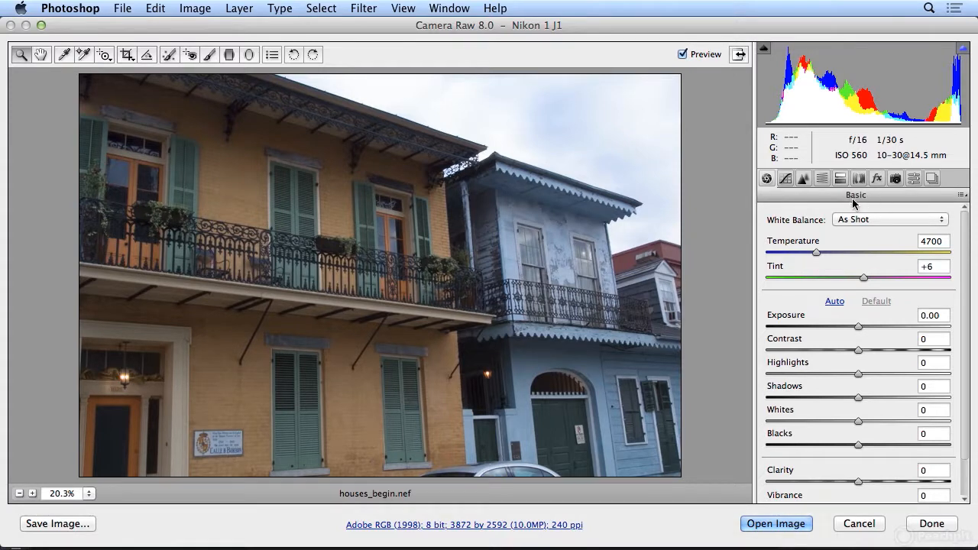
pyautogui.click(962, 197)
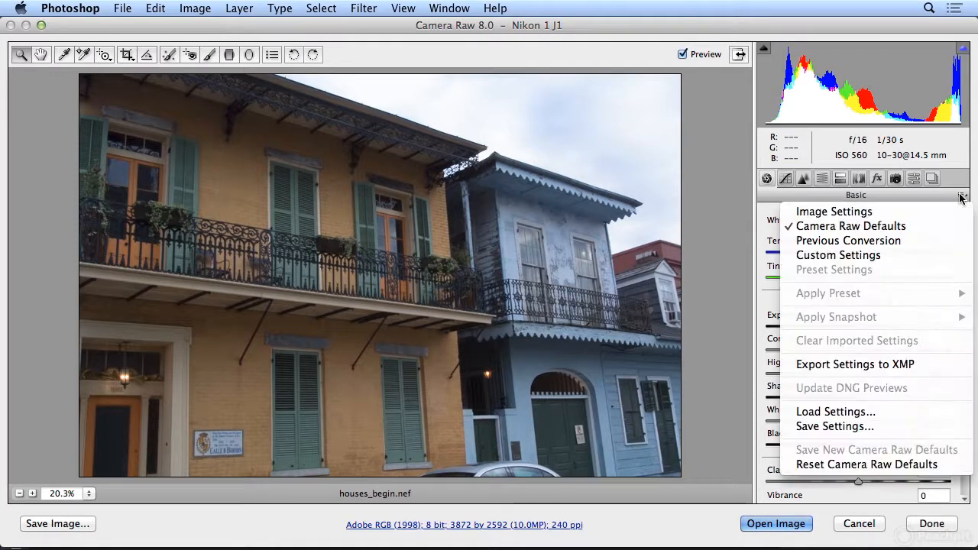
pyautogui.click(905, 415)
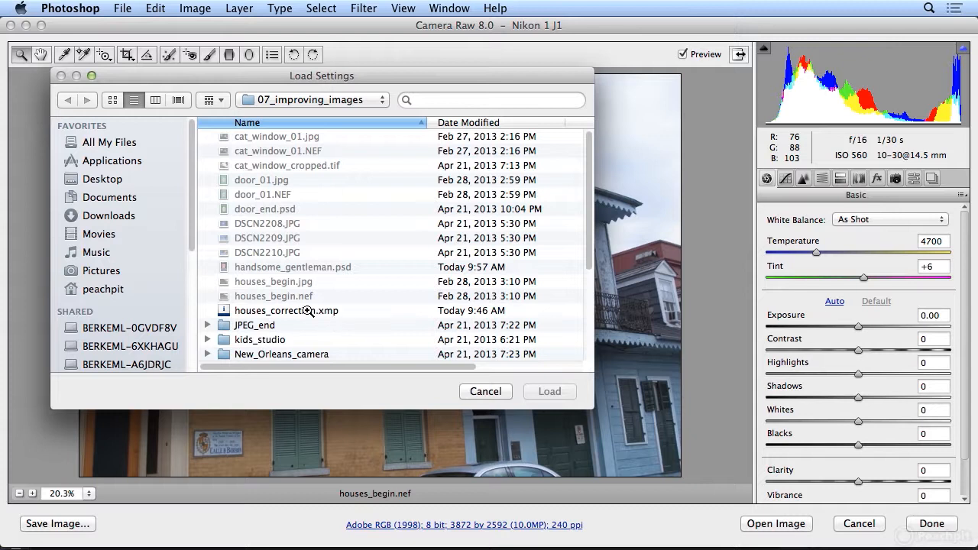
pyautogui.click(308, 311)
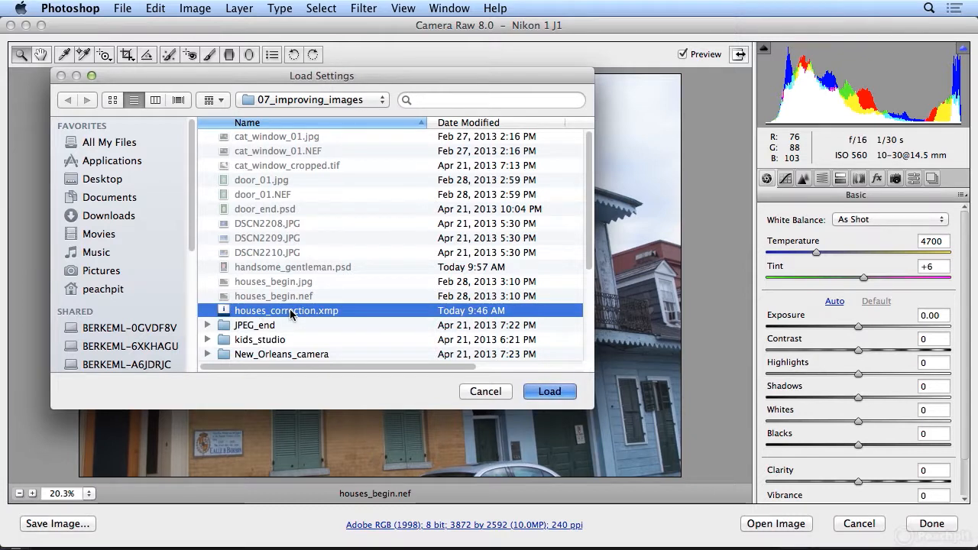
pyautogui.doubleClick(290, 310)
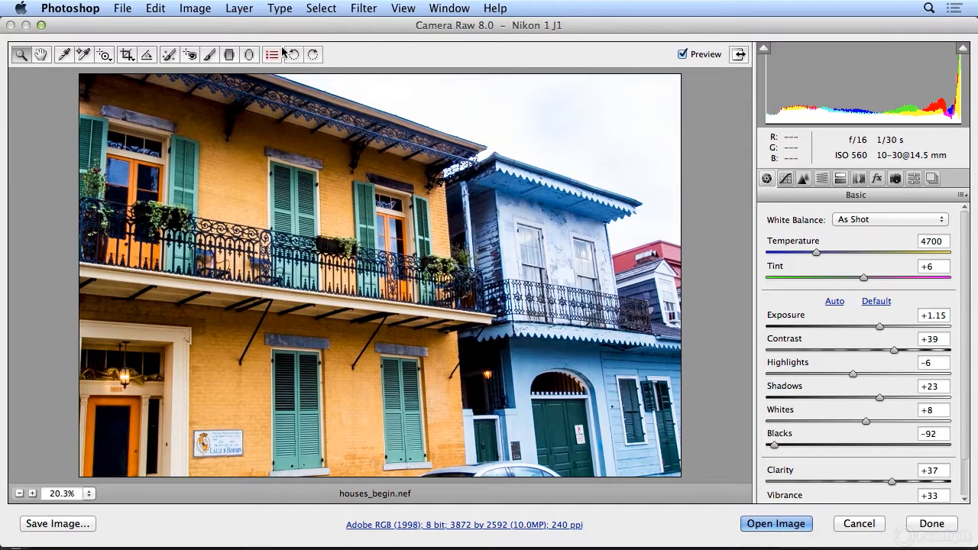
# - Start an Adjustment Brush correction in the sky beside the yellow house's roof with brush size 9, and set its exposure to -4.00
pyautogui.click(205, 55)
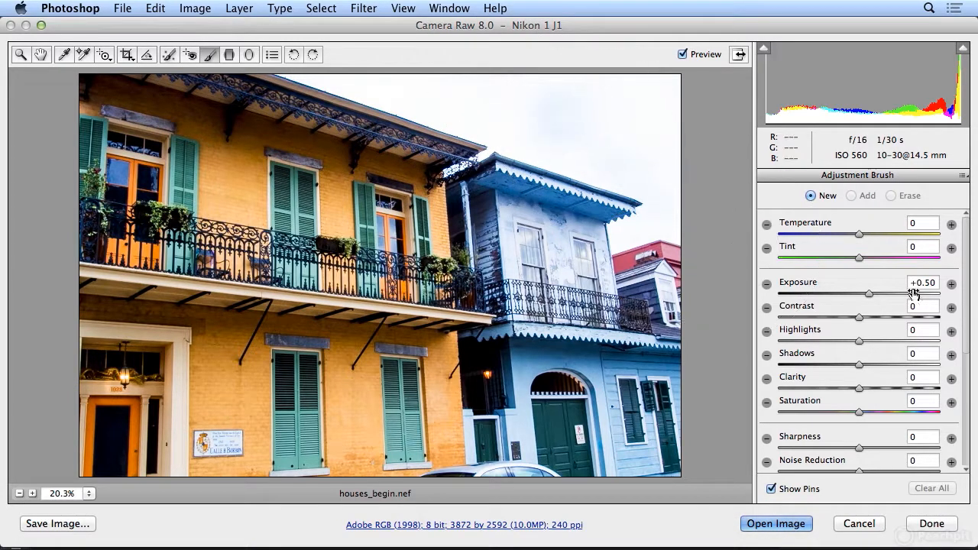
pyautogui.moveTo(966, 286); pyautogui.dragTo(968, 438)
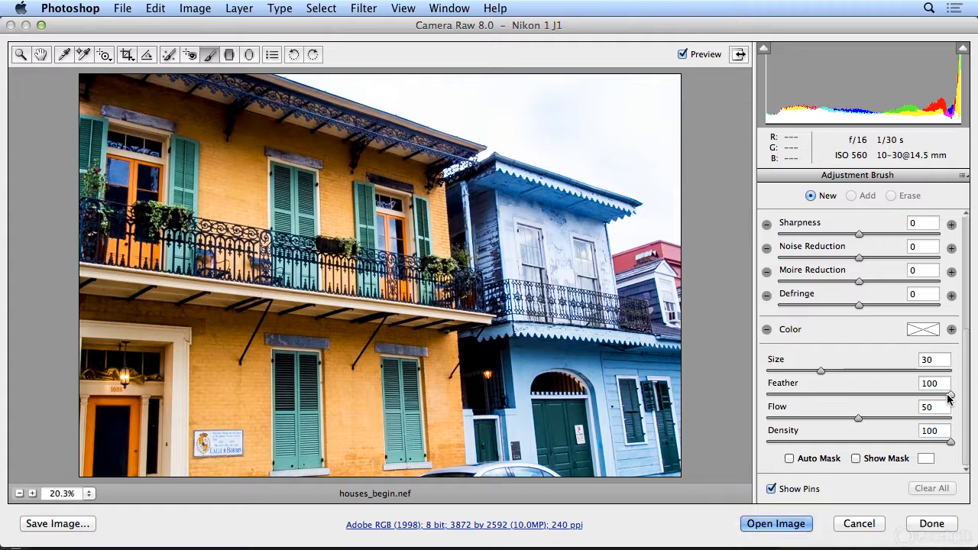
pyautogui.moveTo(822, 370); pyautogui.dragTo(788, 370)
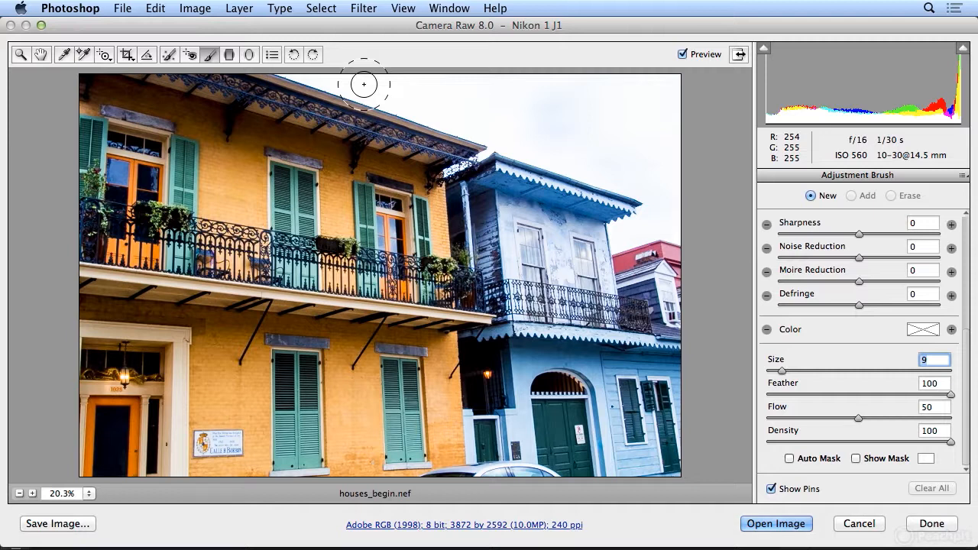
pyautogui.click(295, 72)
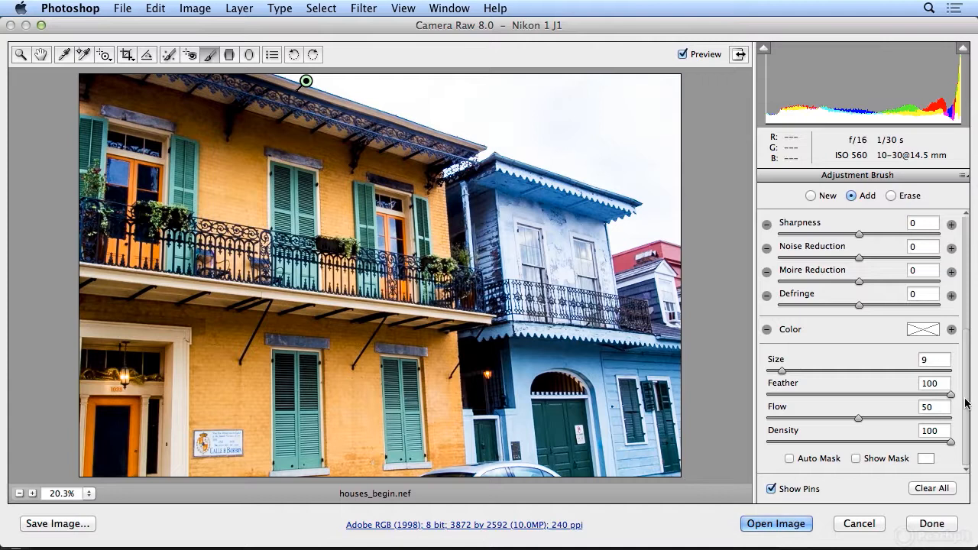
pyautogui.moveTo(965, 402); pyautogui.dragTo(965, 279)
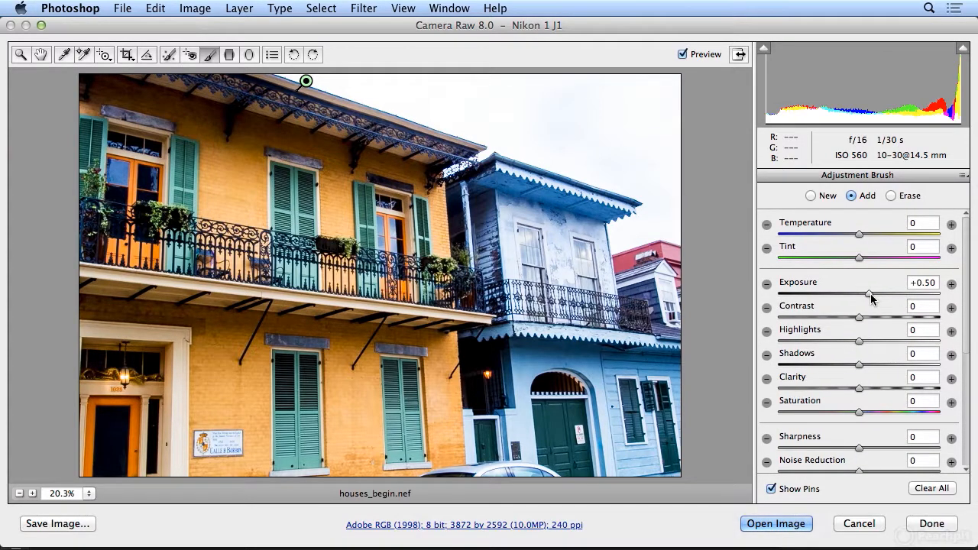
pyautogui.moveTo(871, 294); pyautogui.dragTo(774, 298)
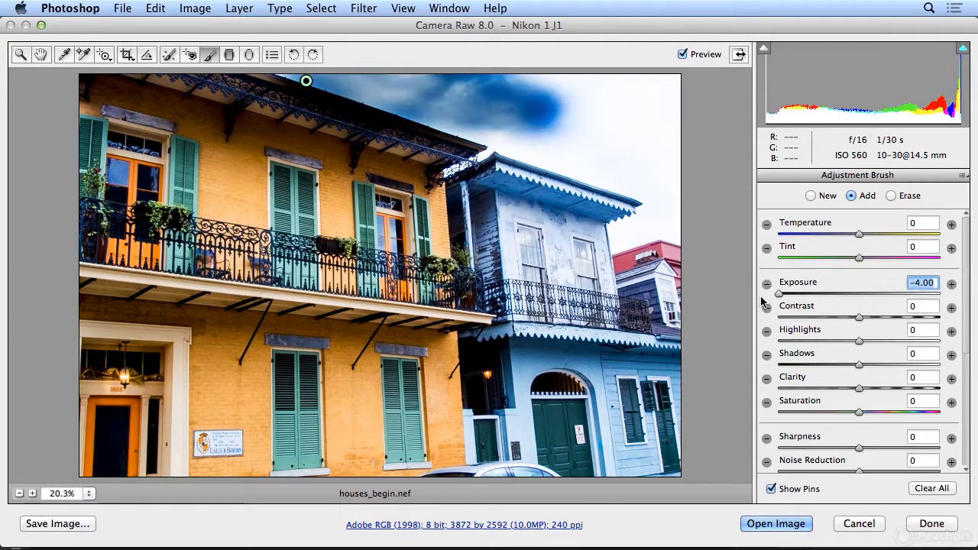
# - Paint the darkening adjustment over the rest of the sky, including the gap between the two roofs
pyautogui.moveTo(288, 73)
pyautogui.mouseDown()
pyautogui.moveTo(486, 98)
pyautogui.moveTo(457, 101)
pyautogui.moveTo(506, 127)
pyautogui.moveTo(481, 146)
pyautogui.moveTo(510, 135)
pyautogui.moveTo(661, 176)
pyautogui.moveTo(669, 209)
pyautogui.moveTo(662, 220)
pyautogui.moveTo(613, 228)
pyautogui.moveTo(613, 238)
pyautogui.moveTo(614, 227)
pyautogui.moveTo(616, 246)
pyautogui.moveTo(680, 227)
pyautogui.moveTo(661, 125)
pyautogui.moveTo(664, 163)
pyautogui.moveTo(666, 92)
pyautogui.moveTo(689, 77)
pyautogui.moveTo(476, 76)
pyautogui.moveTo(673, 106)
pyautogui.moveTo(521, 103)
pyautogui.moveTo(671, 139)
pyautogui.moveTo(565, 136)
pyautogui.moveTo(535, 141)
pyautogui.moveTo(535, 153)
pyautogui.moveTo(405, 108)
pyautogui.moveTo(550, 153)
pyautogui.mouseUp()
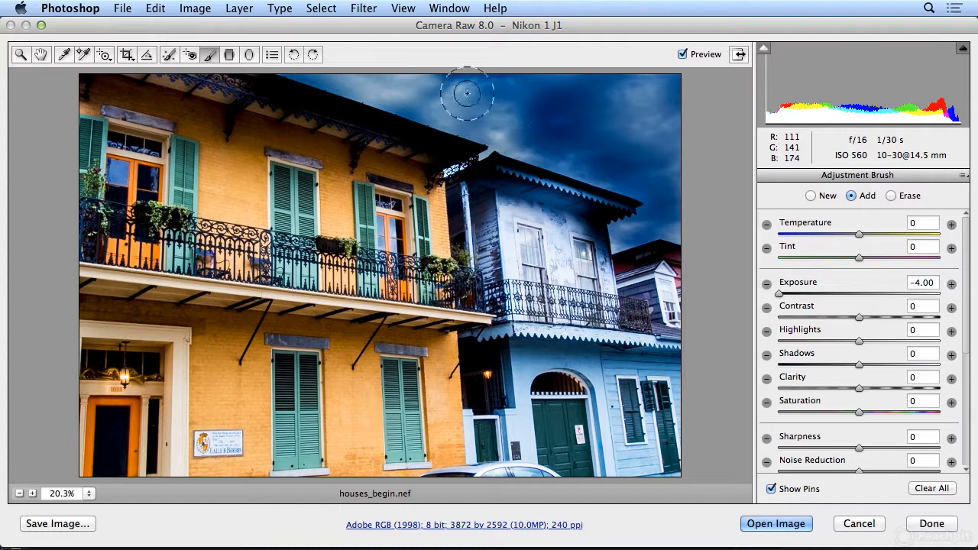
pyautogui.moveTo(674, 124)
pyautogui.mouseDown()
pyautogui.moveTo(666, 120)
pyautogui.moveTo(659, 185)
pyautogui.moveTo(620, 242)
pyautogui.moveTo(683, 218)
pyautogui.mouseUp()
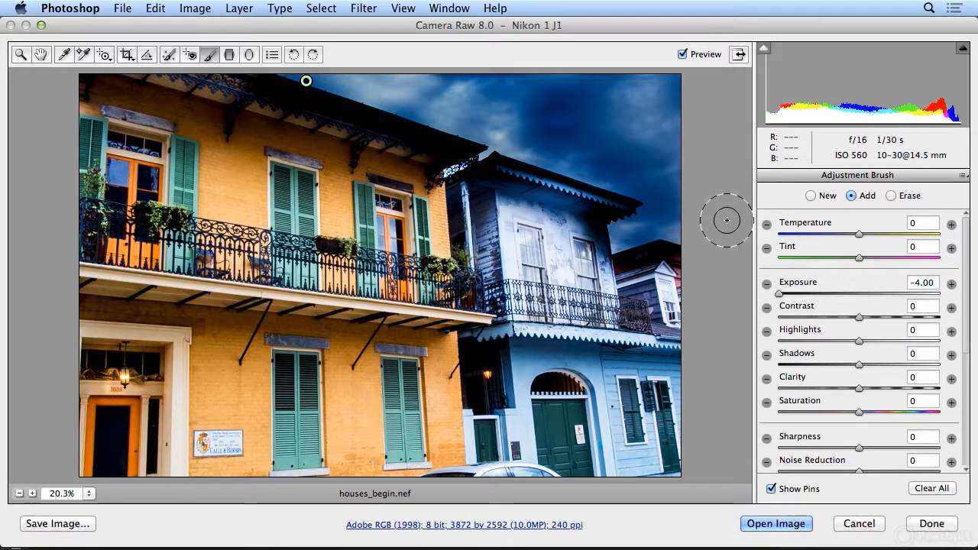
pyautogui.moveTo(428, 187)
pyautogui.mouseDown()
pyautogui.moveTo(500, 145)
pyautogui.moveTo(512, 121)
pyautogui.mouseUp()
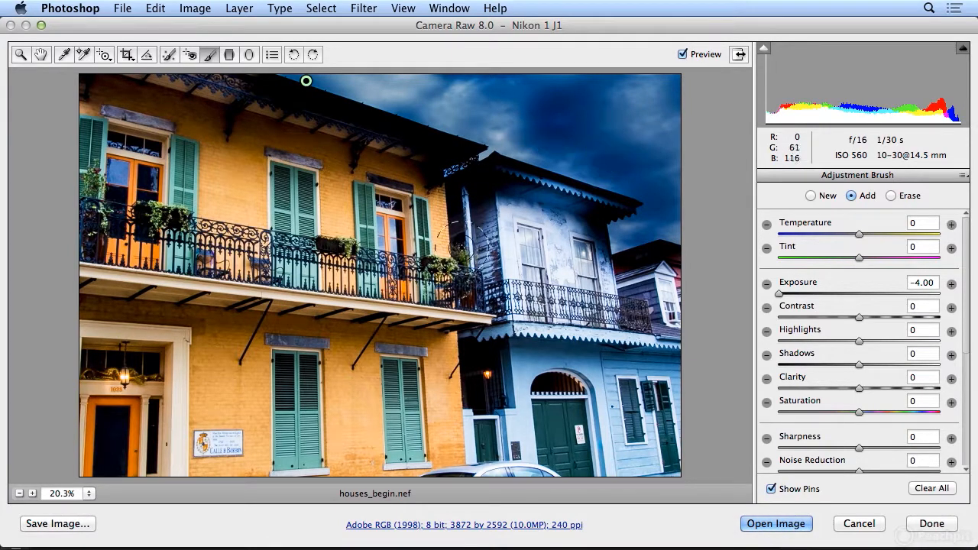
# - Erase the darkening in a straight line along the yellow house's roof edge, using an erase brush of size 5 and feather 0
pyautogui.click(32, 493)
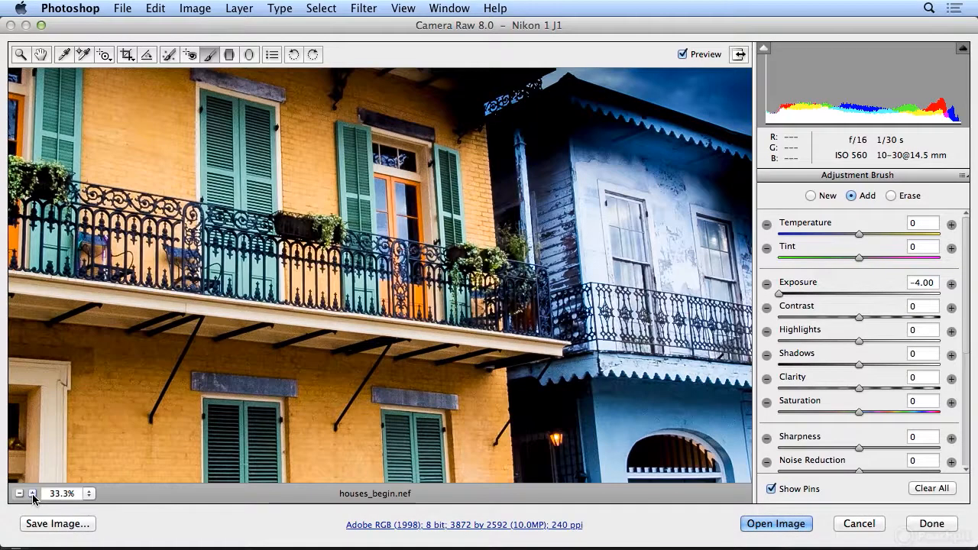
pyautogui.click(32, 494)
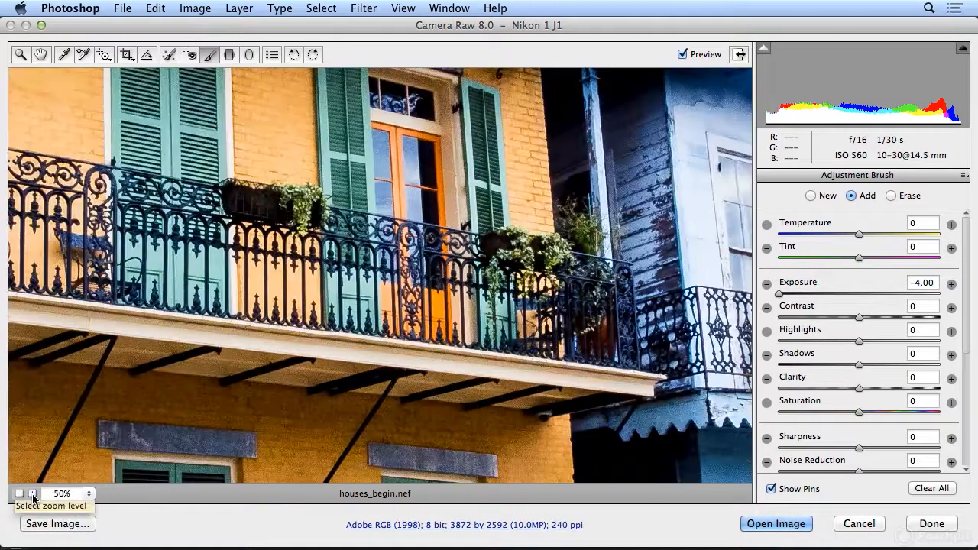
pyautogui.scroll(5, 265, 413)
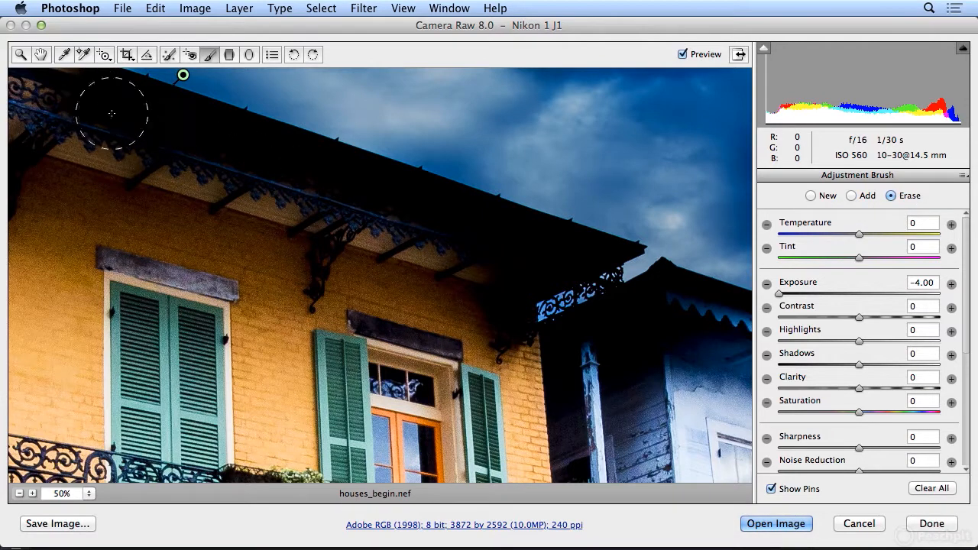
pyautogui.scroll(-6, 960, 310)
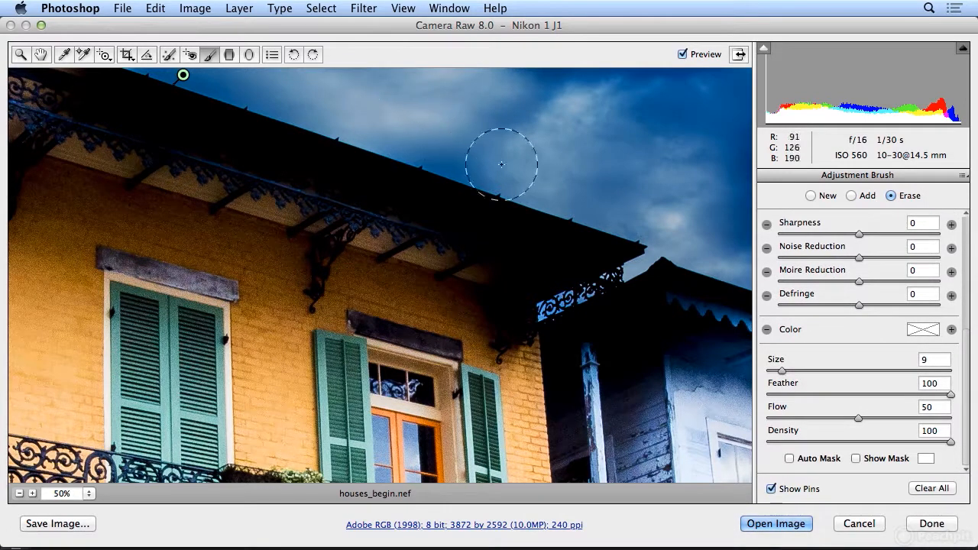
pyautogui.moveTo(783, 372); pyautogui.dragTo(777, 373)
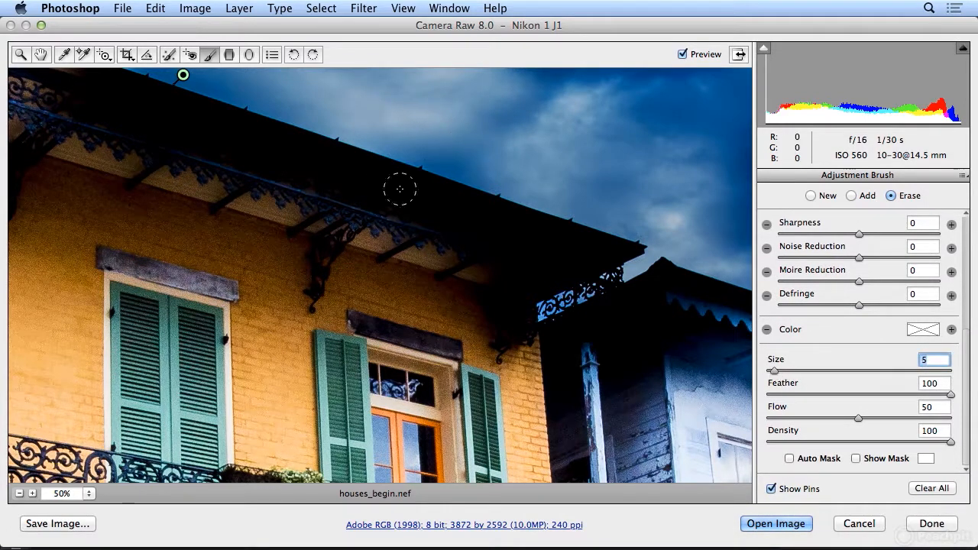
pyautogui.click(106, 84)
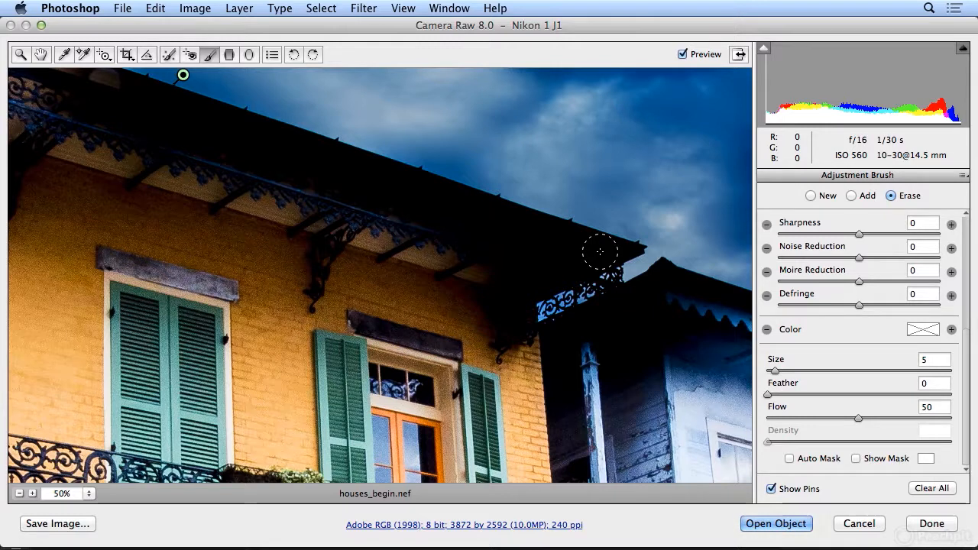
pyautogui.keyDown('shift'); pyautogui.click(600, 252); pyautogui.keyUp('shift')
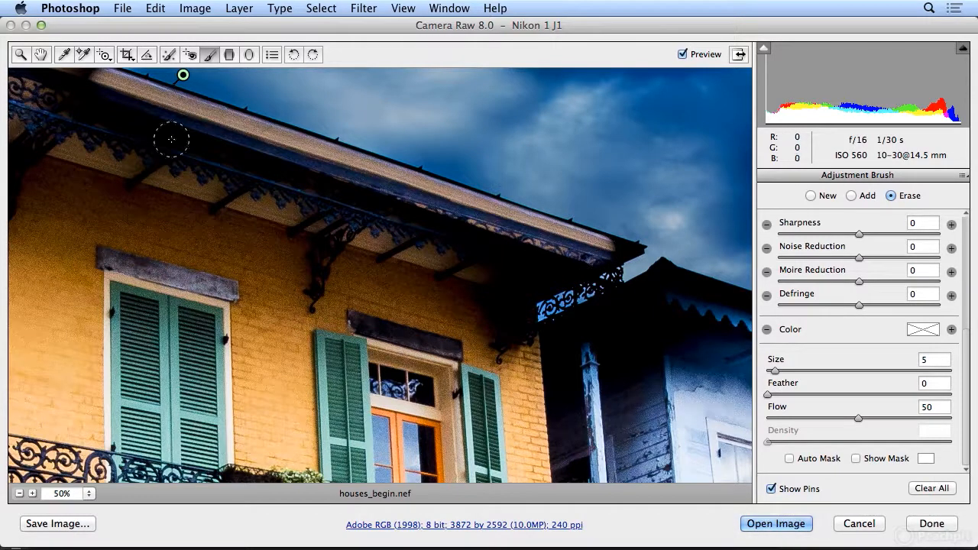
# - Erase the darkening from the ironwork and brackets under the yellow house's eave, setting the erase brush feather to 30
pyautogui.moveTo(98, 97)
pyautogui.mouseDown()
pyautogui.moveTo(62, 79)
pyautogui.moveTo(108, 90)
pyautogui.moveTo(59, 81)
pyautogui.moveTo(85, 109)
pyautogui.moveTo(104, 111)
pyautogui.moveTo(55, 105)
pyautogui.moveTo(119, 138)
pyautogui.moveTo(115, 153)
pyautogui.moveTo(141, 155)
pyautogui.moveTo(145, 128)
pyautogui.mouseUp()
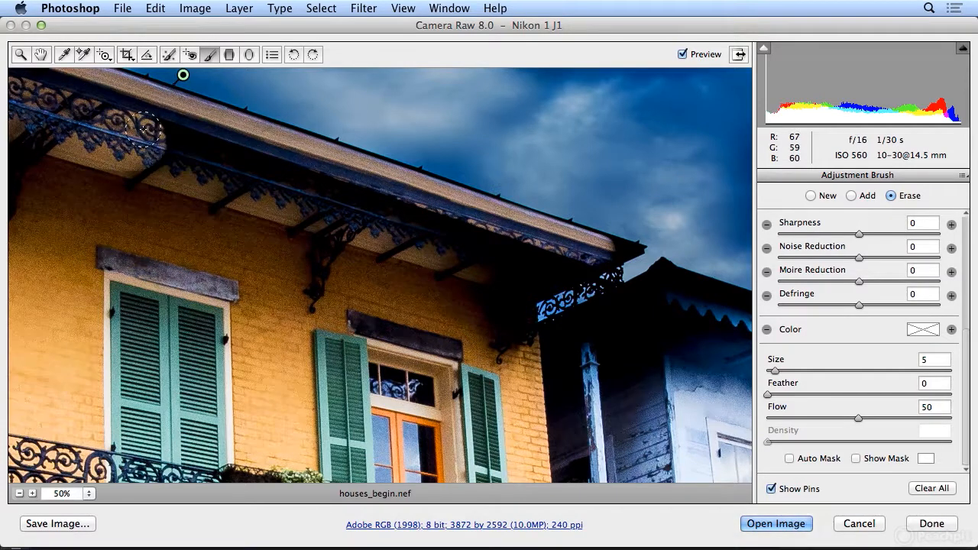
pyautogui.moveTo(768, 394)
pyautogui.mouseDown()
pyautogui.moveTo(884, 397)
pyautogui.moveTo(856, 405)
pyautogui.mouseUp()
pyautogui.moveTo(145, 128)
pyautogui.mouseDown()
pyautogui.moveTo(209, 140)
pyautogui.moveTo(168, 125)
pyautogui.moveTo(208, 155)
pyautogui.moveTo(118, 176)
pyautogui.moveTo(47, 125)
pyautogui.moveTo(49, 156)
pyautogui.moveTo(211, 199)
pyautogui.mouseUp()
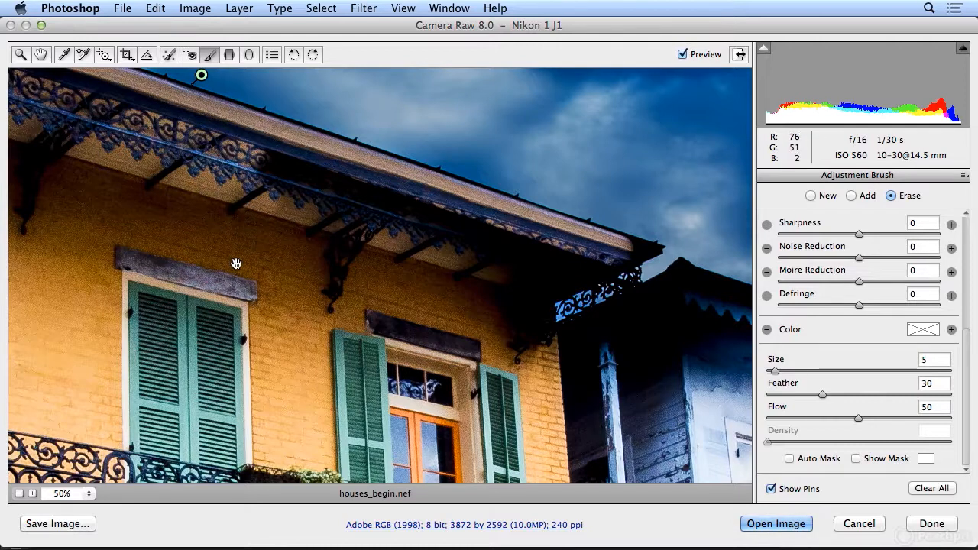
pyautogui.moveTo(199, 238)
pyautogui.mouseDown()
pyautogui.moveTo(295, 237)
pyautogui.moveTo(318, 323)
pyautogui.moveTo(301, 301)
pyautogui.mouseUp()
pyautogui.moveTo(350, 168)
pyautogui.mouseDown()
pyautogui.moveTo(447, 187)
pyautogui.moveTo(392, 153)
pyautogui.moveTo(558, 207)
pyautogui.moveTo(473, 197)
pyautogui.moveTo(677, 255)
pyautogui.moveTo(456, 208)
pyautogui.moveTo(480, 239)
pyautogui.moveTo(415, 245)
pyautogui.moveTo(374, 206)
pyautogui.moveTo(525, 257)
pyautogui.moveTo(524, 282)
pyautogui.moveTo(609, 290)
pyautogui.moveTo(703, 276)
pyautogui.mouseUp()
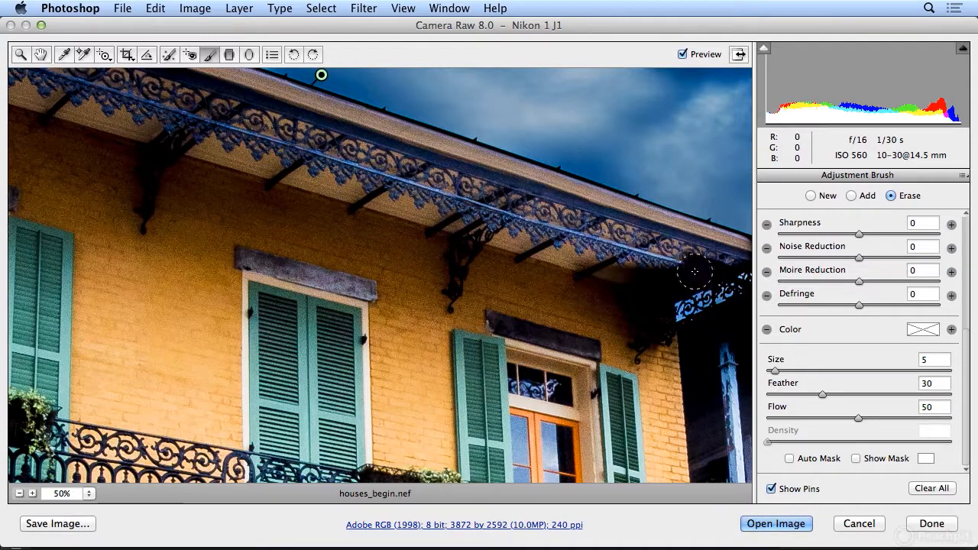
pyautogui.moveTo(707, 269)
pyautogui.mouseDown()
pyautogui.moveTo(556, 288)
pyautogui.moveTo(627, 298)
pyautogui.mouseUp()
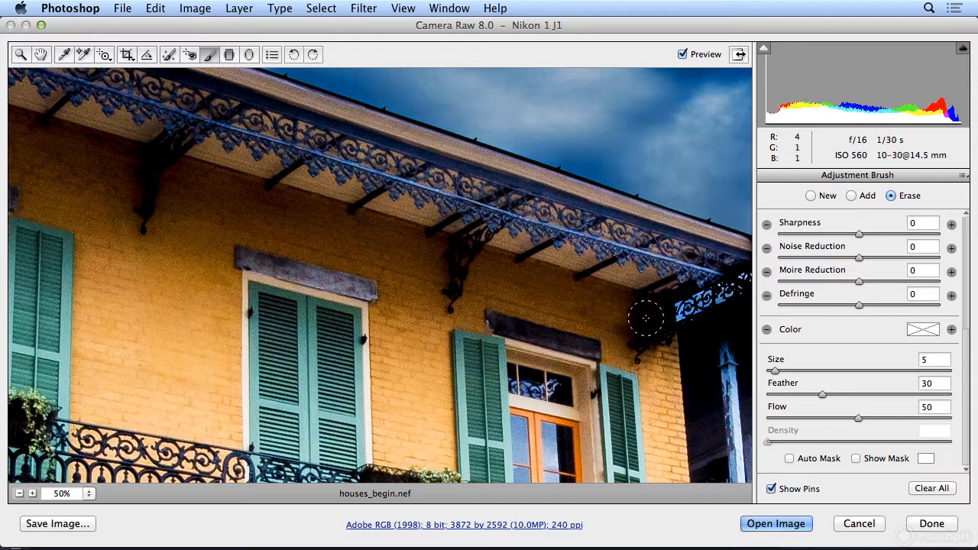
pyautogui.moveTo(583, 327)
pyautogui.mouseDown()
pyautogui.moveTo(540, 330)
pyautogui.moveTo(652, 365)
pyautogui.moveTo(595, 366)
pyautogui.moveTo(447, 335)
pyautogui.moveTo(572, 397)
pyautogui.moveTo(657, 386)
pyautogui.mouseUp()
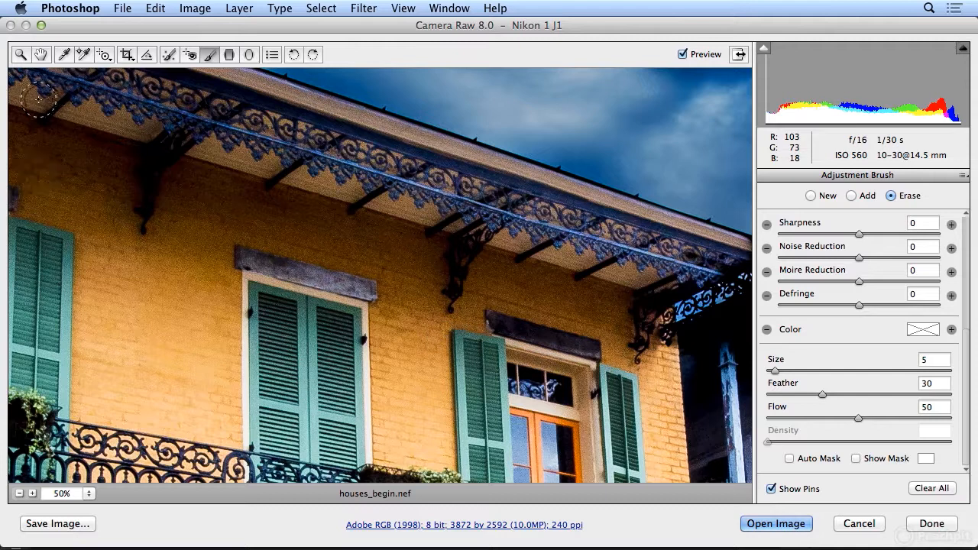
# - Erase the darkening from the blue house's scalloped roof trim and the underside of its eave
pyautogui.moveTo(428, 215); pyautogui.dragTo(130, 201)
pyautogui.moveTo(415, 323)
pyautogui.mouseDown()
pyautogui.moveTo(364, 344)
pyautogui.moveTo(513, 278)
pyautogui.moveTo(514, 306)
pyautogui.moveTo(276, 299)
pyautogui.mouseUp()
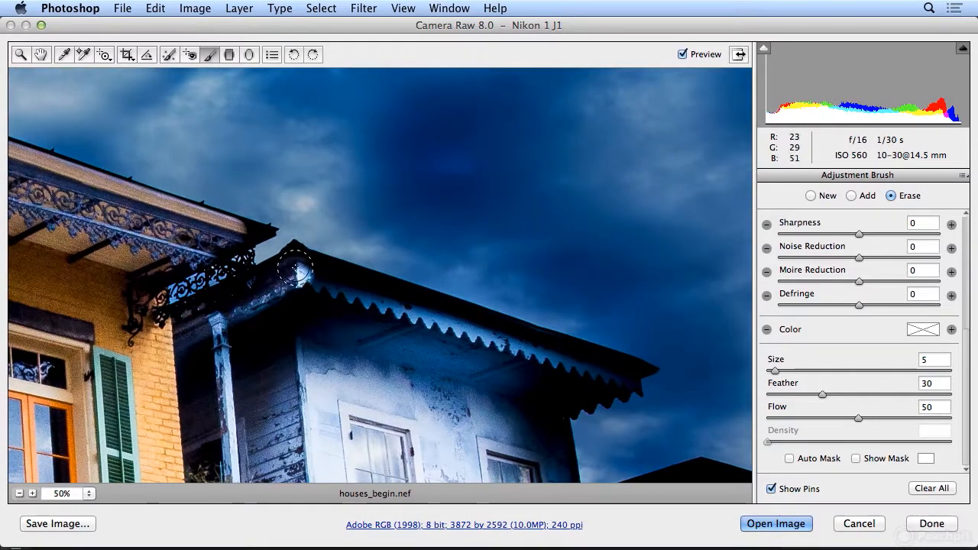
pyautogui.click(300, 270)
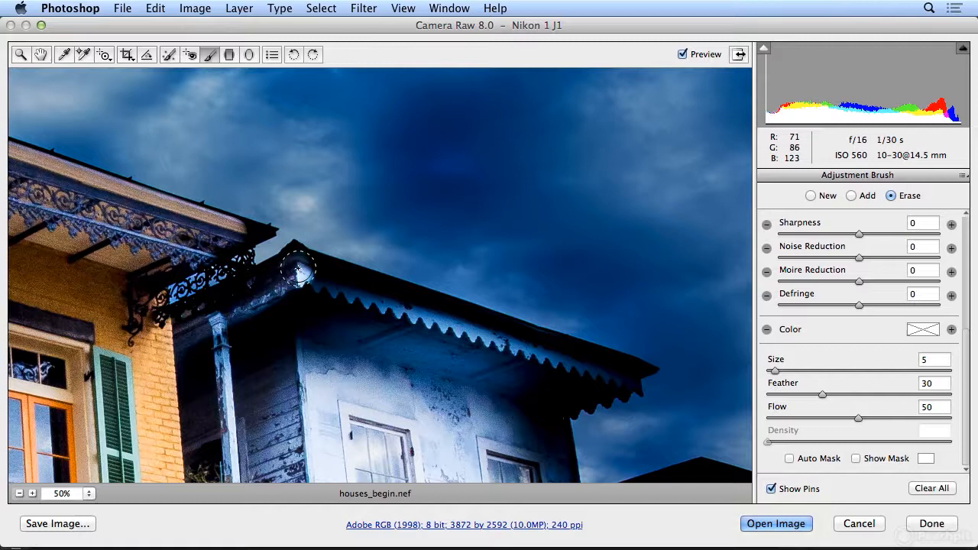
pyautogui.keyDown('shift'); pyautogui.click(616, 372); pyautogui.keyUp('shift')
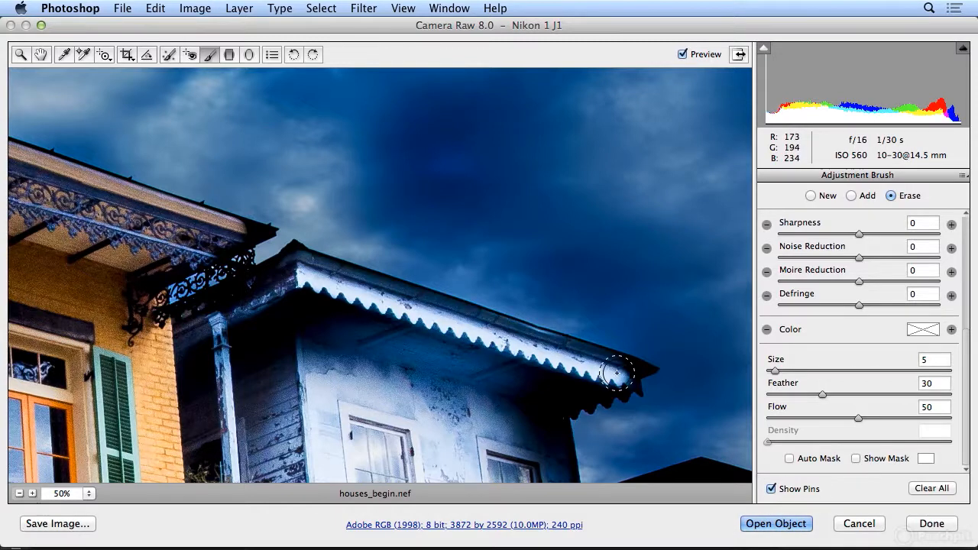
pyautogui.keyDown('shift'); pyautogui.click(555, 400); pyautogui.keyUp('shift')
pyautogui.moveTo(550, 396)
pyautogui.mouseDown()
pyautogui.moveTo(484, 408)
pyautogui.moveTo(506, 399)
pyautogui.moveTo(457, 398)
pyautogui.moveTo(473, 376)
pyautogui.moveTo(358, 363)
pyautogui.moveTo(294, 340)
pyautogui.moveTo(237, 339)
pyautogui.moveTo(313, 305)
pyautogui.moveTo(422, 330)
pyautogui.moveTo(285, 315)
pyautogui.moveTo(190, 365)
pyautogui.moveTo(184, 389)
pyautogui.moveTo(308, 397)
pyautogui.moveTo(294, 325)
pyautogui.mouseUp()
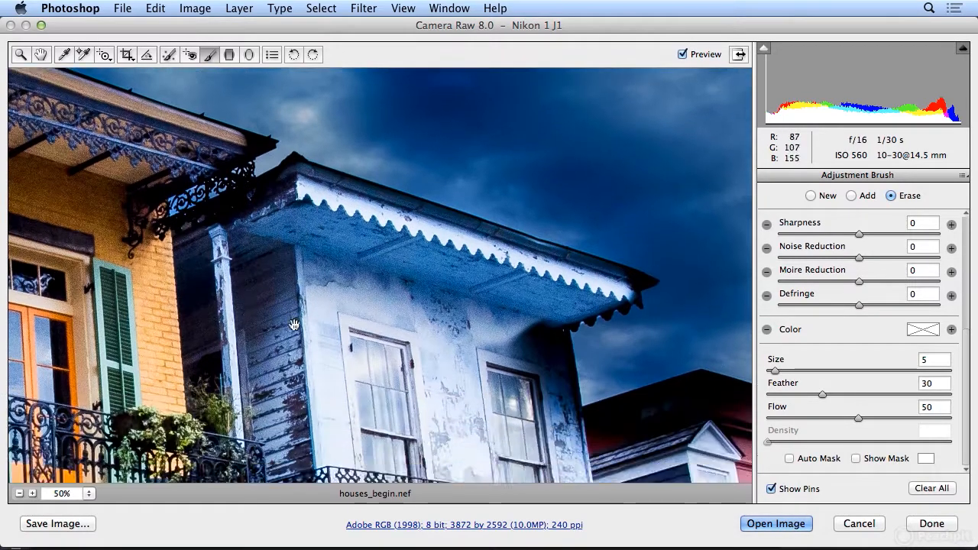
# - Erase the remaining darkening from the blue house's wall below the eave, beside the outer window, and fit the whole image in view
pyautogui.click(551, 335)
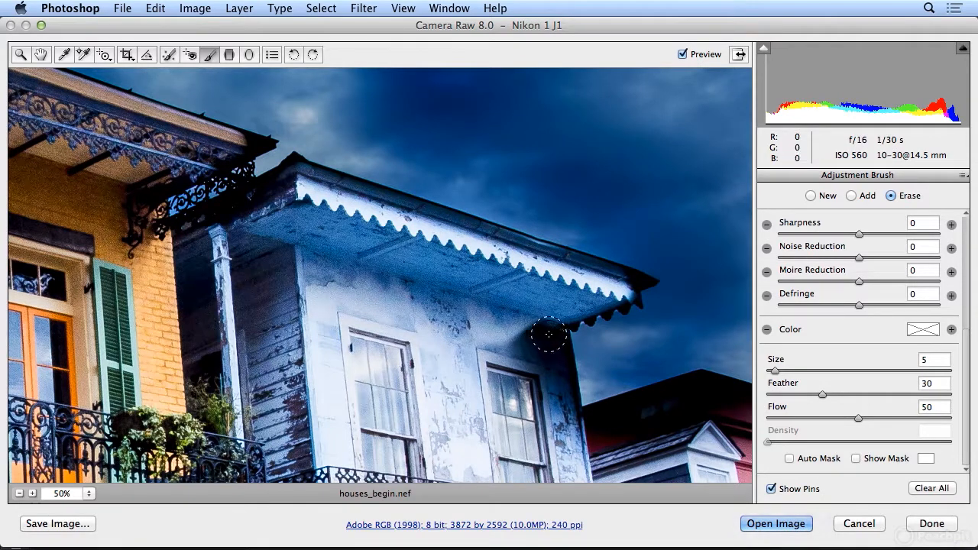
pyautogui.click(550, 335)
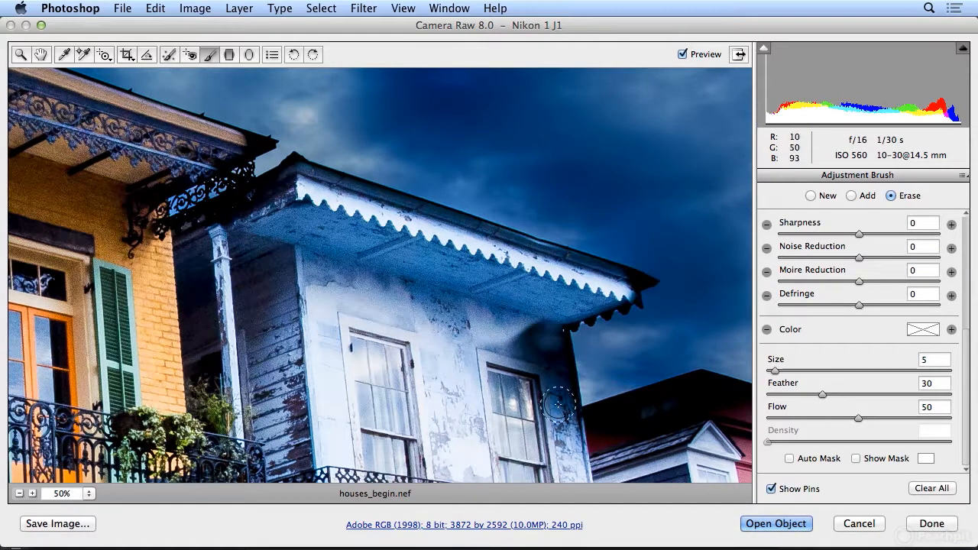
pyautogui.keyDown('shift'); pyautogui.click(561, 428); pyautogui.keyUp('shift')
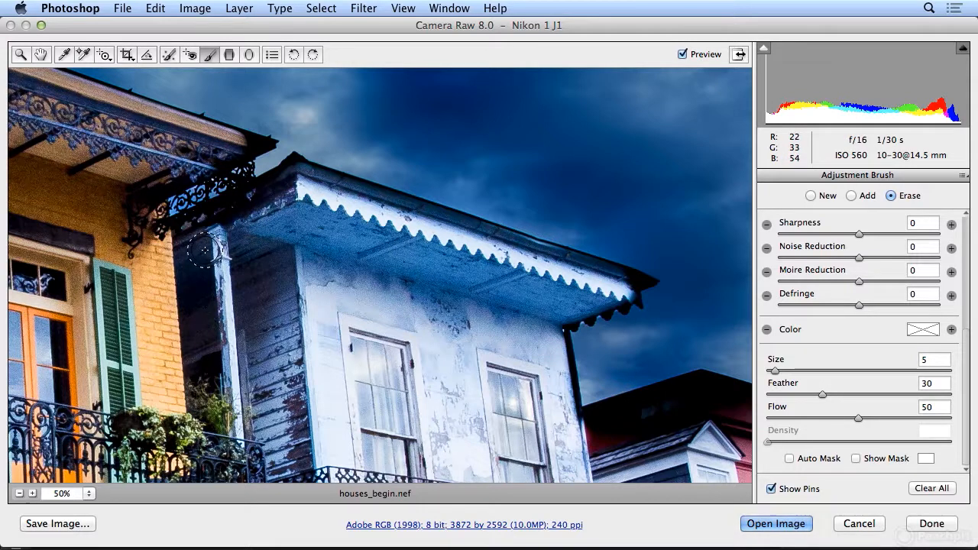
pyautogui.press('super+0')
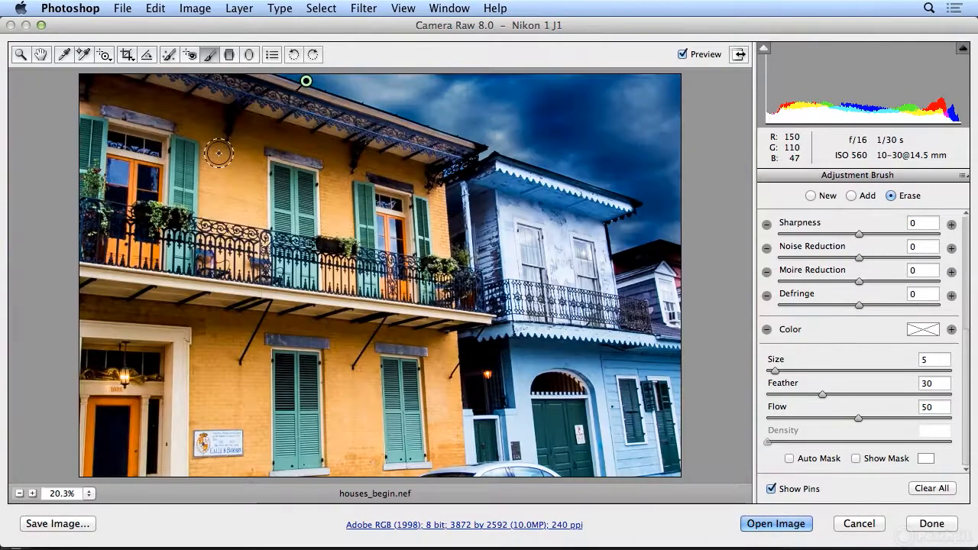
# - Compare the whole photo with and without the adjustments to judge the darkened sky
pyautogui.click(682, 54)
pyautogui.click(683, 55)
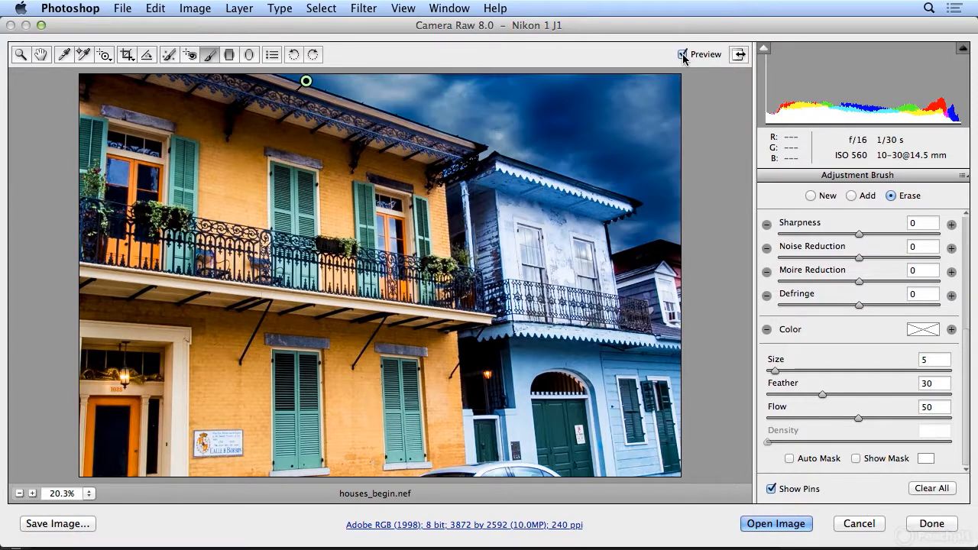
pyautogui.click(682, 54)
pyautogui.click(683, 55)
# - Lighten the sky adjustment by setting its exposure to -2.80
pyautogui.moveTo(968, 401); pyautogui.dragTo(969, 296)
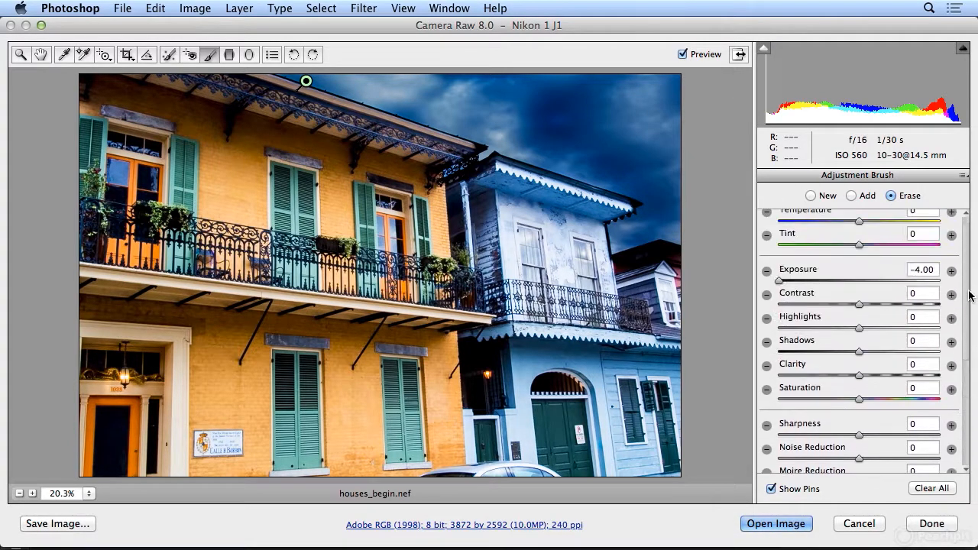
pyautogui.moveTo(780, 281); pyautogui.dragTo(814, 281)
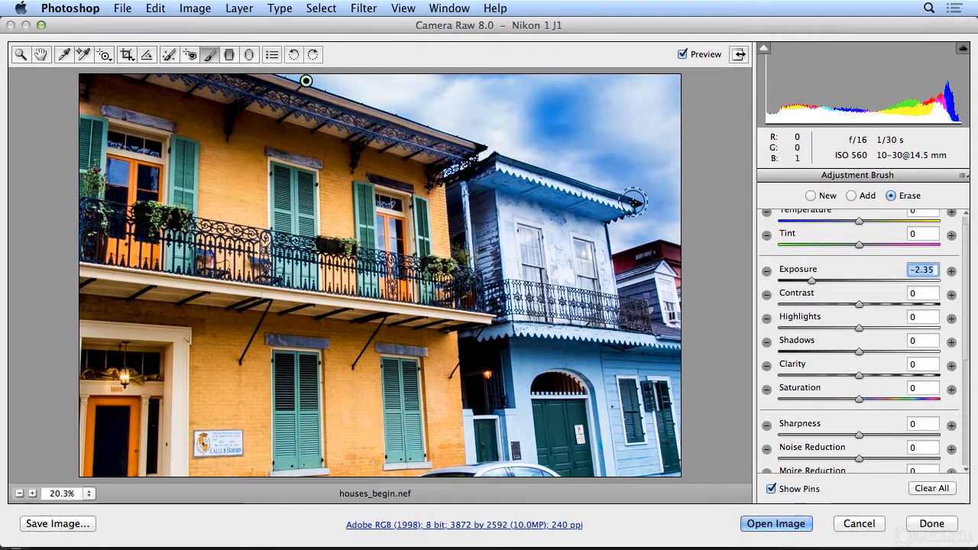
pyautogui.moveTo(814, 278)
pyautogui.mouseDown()
pyautogui.moveTo(751, 278)
pyautogui.moveTo(836, 278)
pyautogui.moveTo(804, 282)
pyautogui.mouseUp()
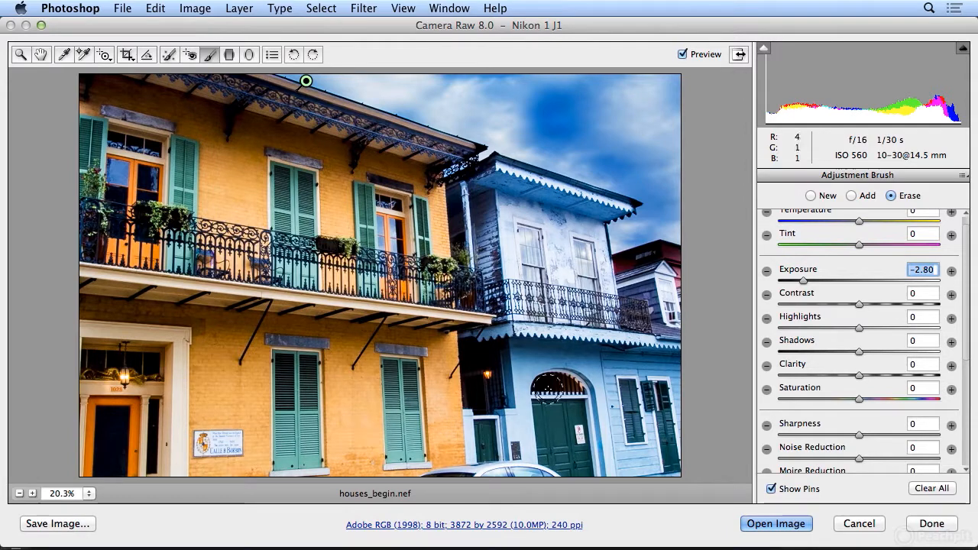
# - Set up a new brush adjustment for the Calle D Borbon wall sign, with brush size 1 and feather 0
pyautogui.click(812, 196)
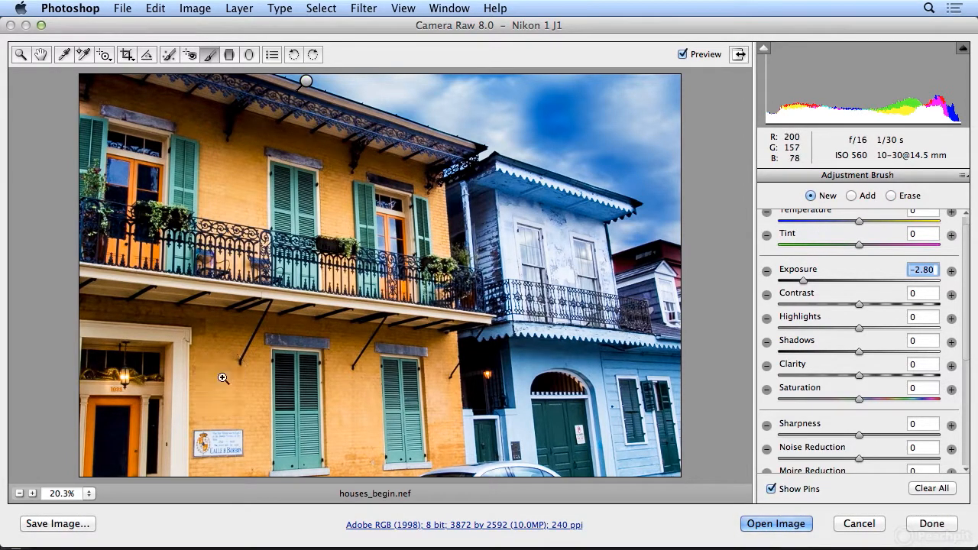
pyautogui.keyDown('super'); pyautogui.click(220, 435); pyautogui.keyUp('super')
pyautogui.keyDown('super'); pyautogui.click(272, 468); pyautogui.keyUp('super')
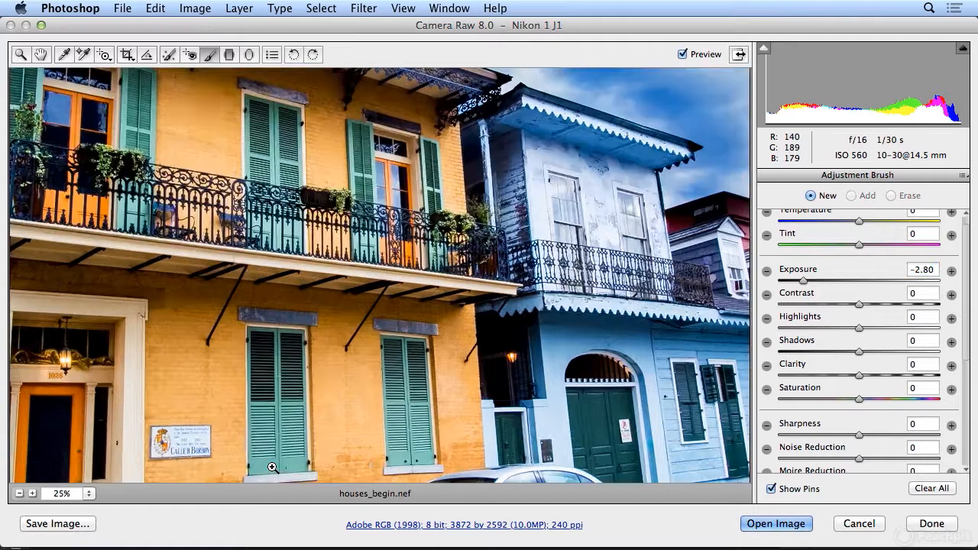
pyautogui.keyDown('super'); pyautogui.click(237, 473); pyautogui.keyUp('super')
pyautogui.keyDown('super'); pyautogui.click(305, 459); pyautogui.keyUp('super')
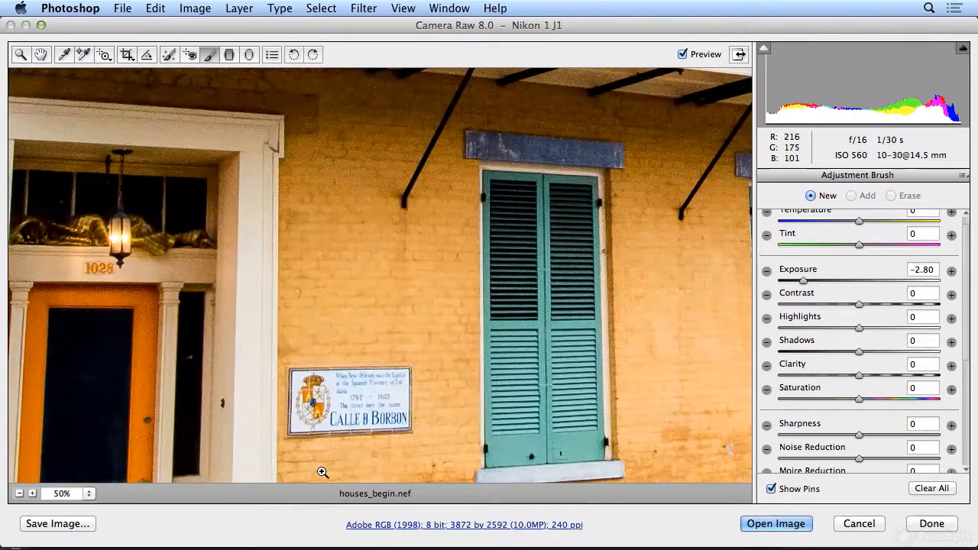
pyautogui.keyDown('super'); pyautogui.click(425, 465); pyautogui.keyUp('super')
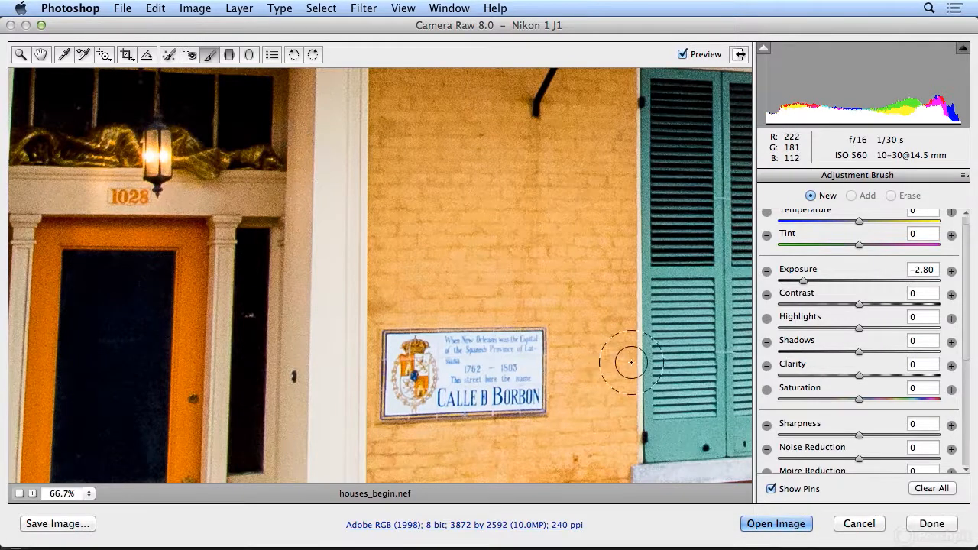
pyautogui.moveTo(965, 351); pyautogui.dragTo(962, 465)
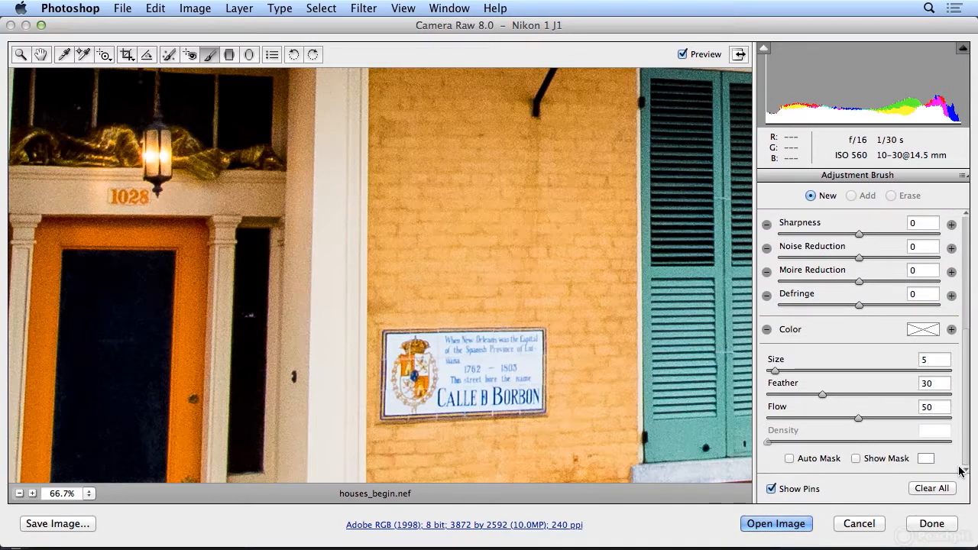
pyautogui.moveTo(819, 395)
pyautogui.mouseDown()
pyautogui.moveTo(783, 397)
pyautogui.moveTo(768, 372)
pyautogui.mouseUp()
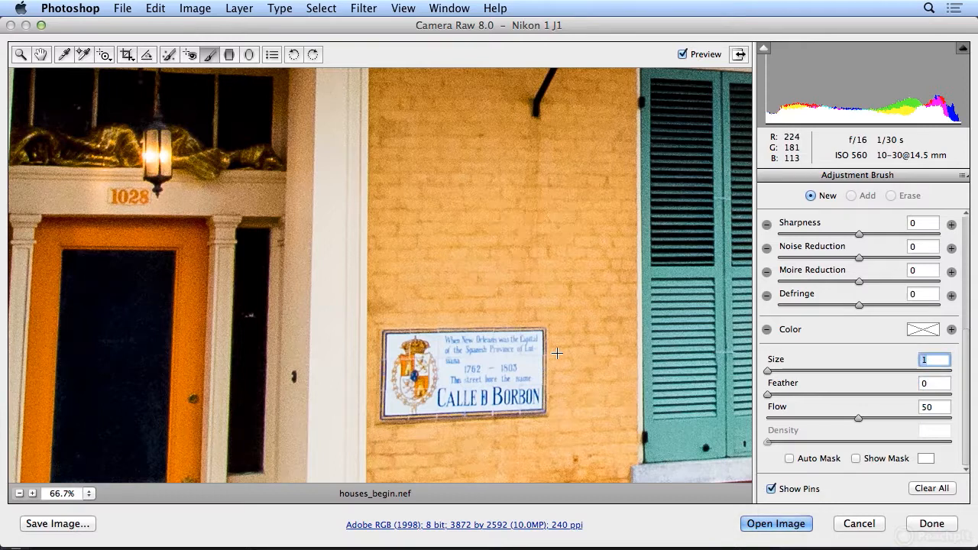
# - Outline the inner border of the wall sign with straight brush strokes from corner to corner along all four sides
pyautogui.click(387, 337)
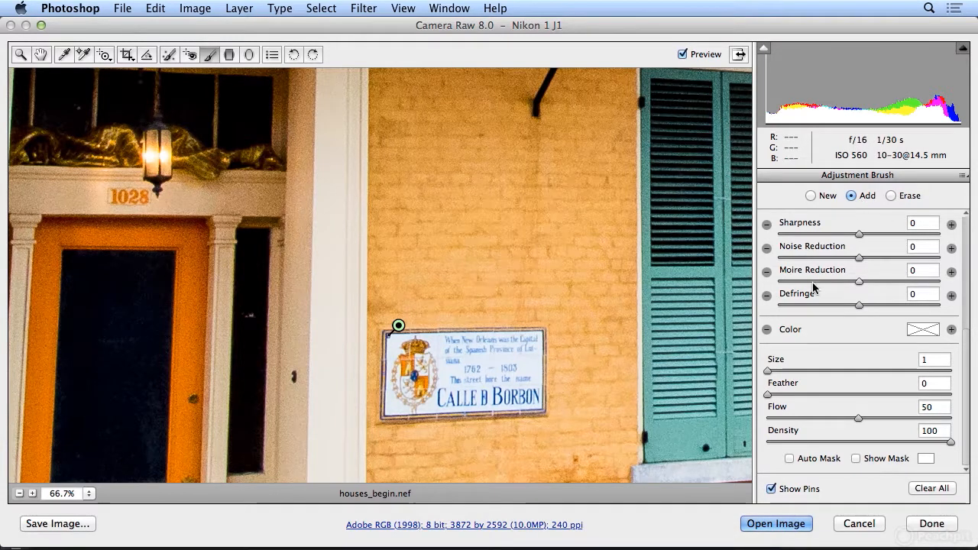
pyautogui.press('Delete')
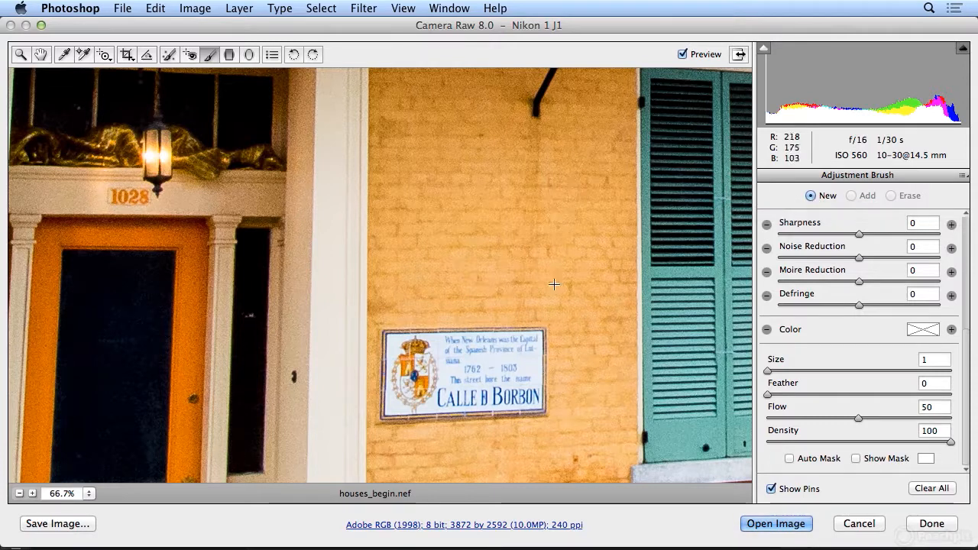
pyautogui.click(390, 337)
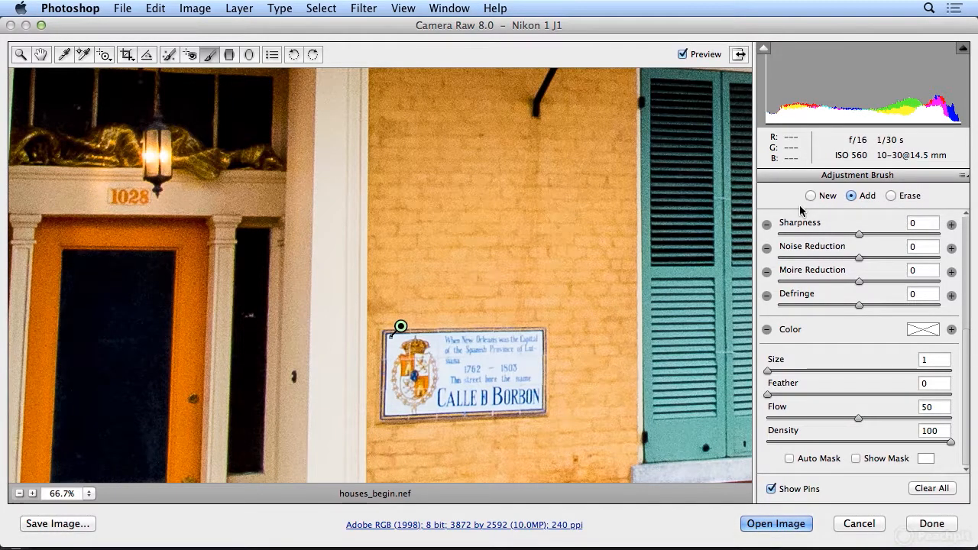
pyautogui.press('shift')
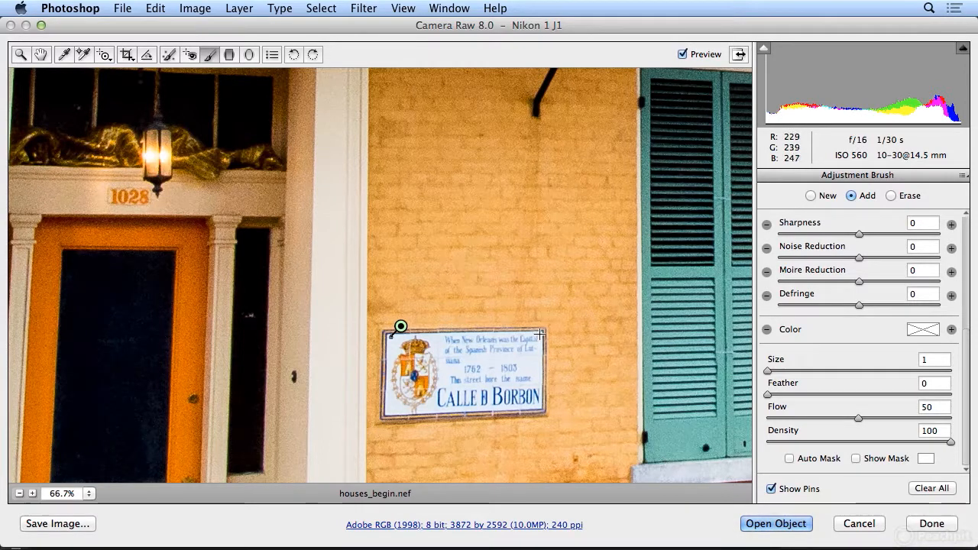
pyautogui.keyDown('shift'); pyautogui.click(539, 334); pyautogui.keyUp('shift')
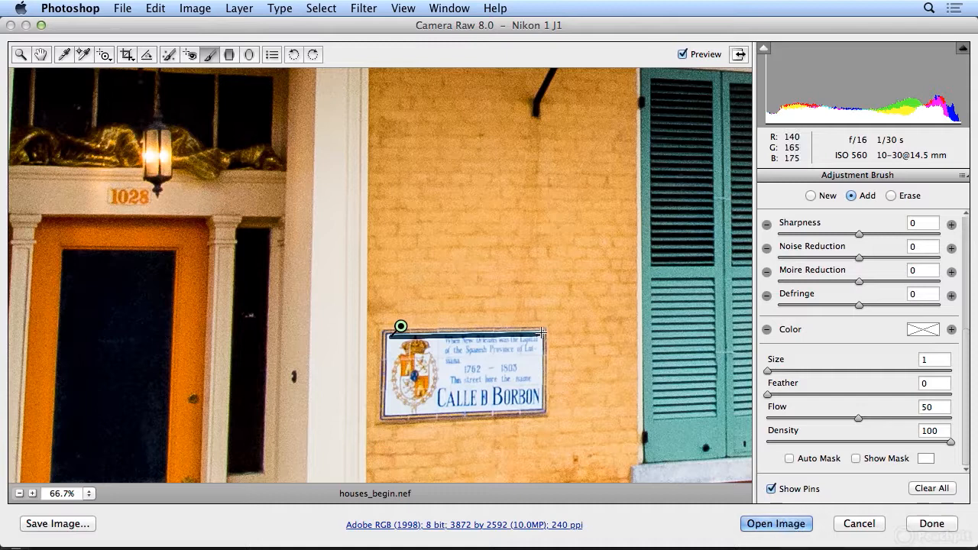
pyautogui.press('shift')
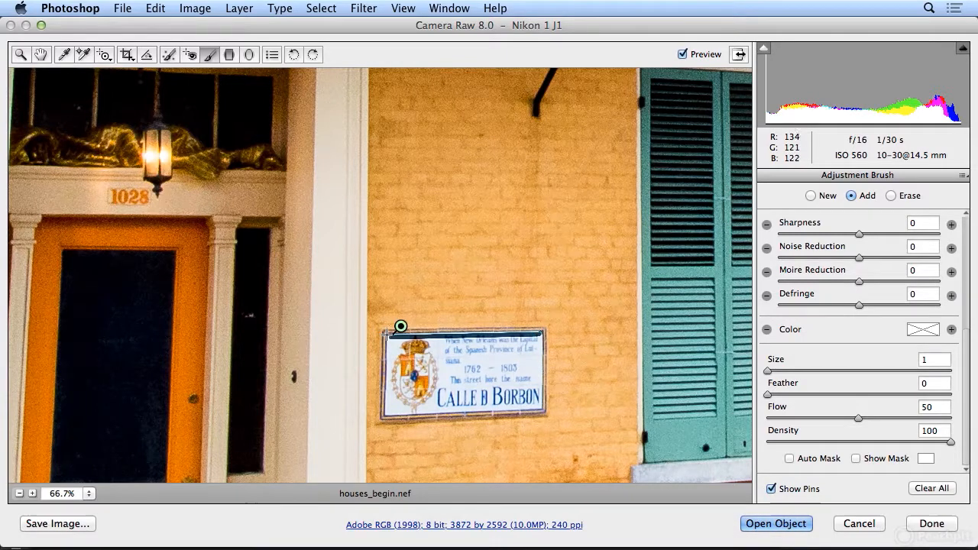
pyautogui.keyDown('shift'); pyautogui.click(390, 335); pyautogui.keyUp('shift')
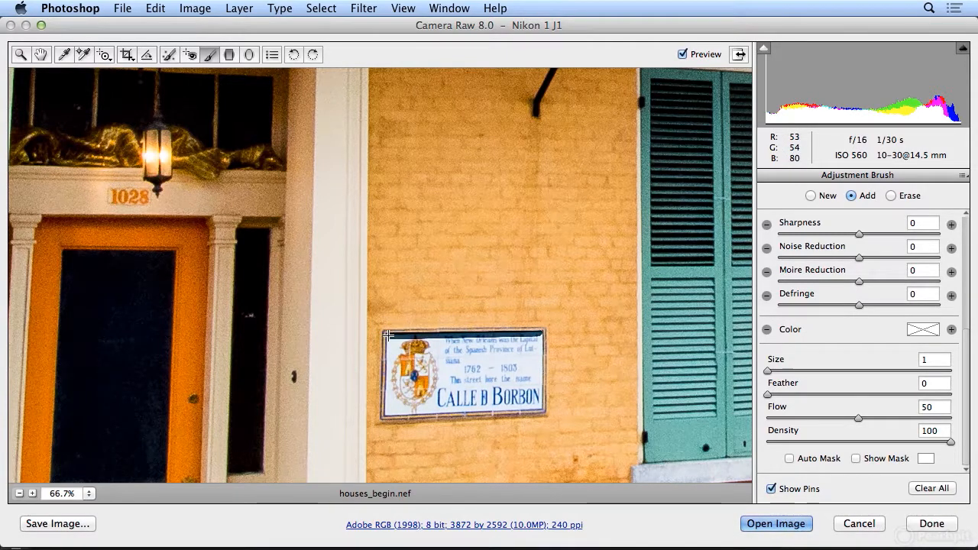
pyautogui.keyDown('shift'); pyautogui.click(386, 413); pyautogui.keyUp('shift')
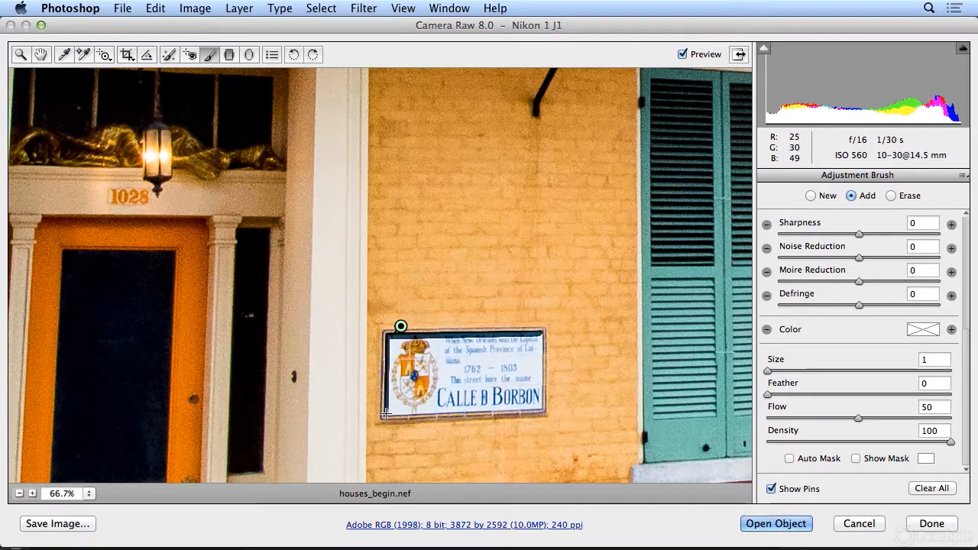
pyautogui.keyDown('shift'); pyautogui.click(539, 408); pyautogui.keyUp('shift')
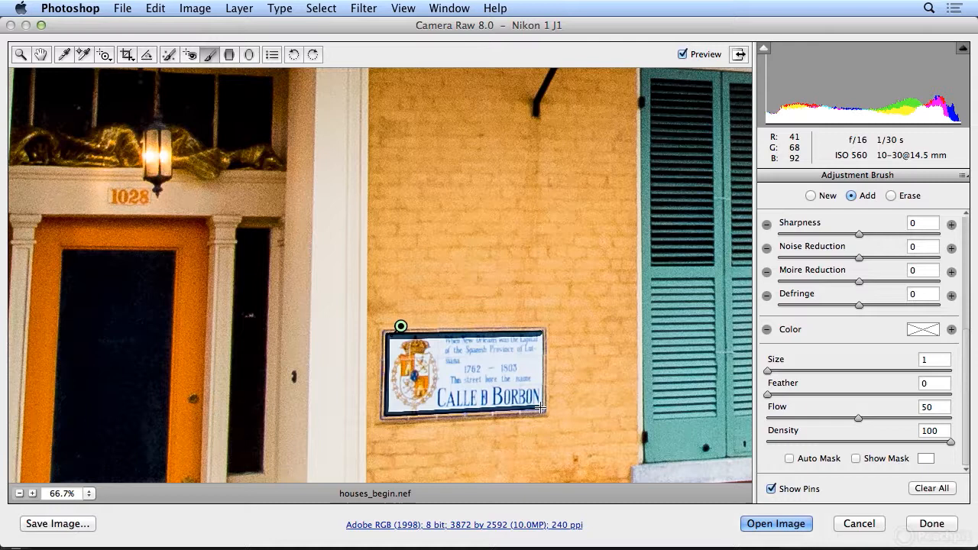
pyautogui.keyDown('shift'); pyautogui.click(541, 335); pyautogui.keyUp('shift')
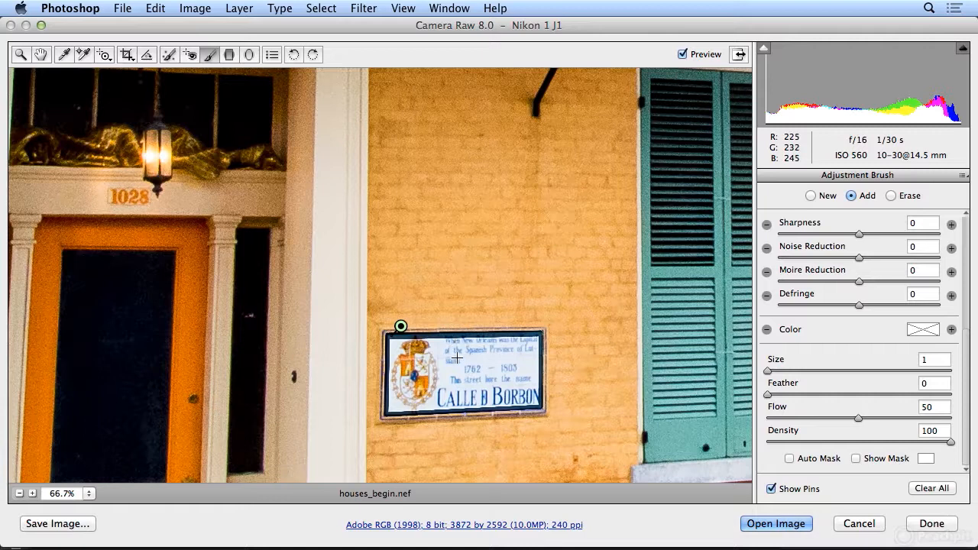
# - Paint over the rest of the sign's face inside the outline, using brush size 2 near the edges and 4 in the middle
pyautogui.press('[')
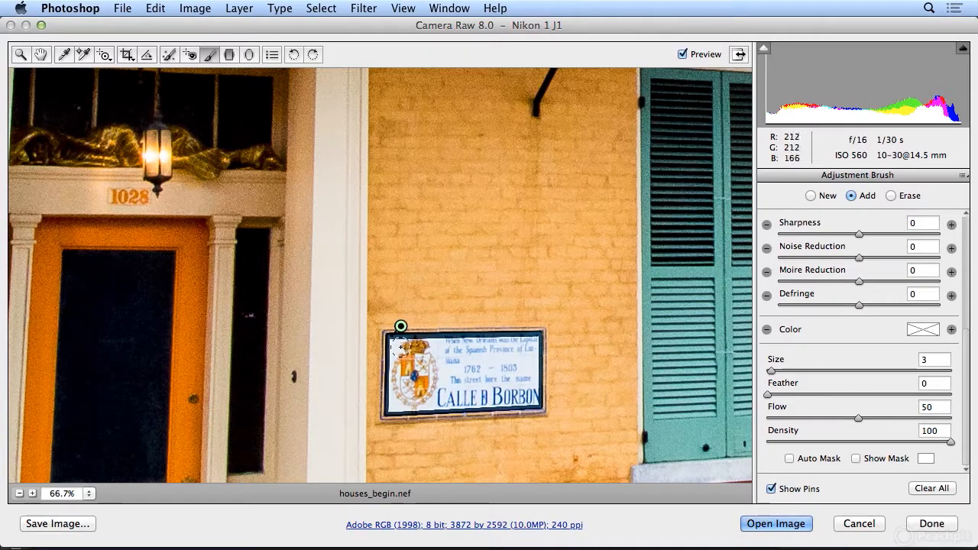
pyautogui.moveTo(391, 341); pyautogui.dragTo(425, 343)
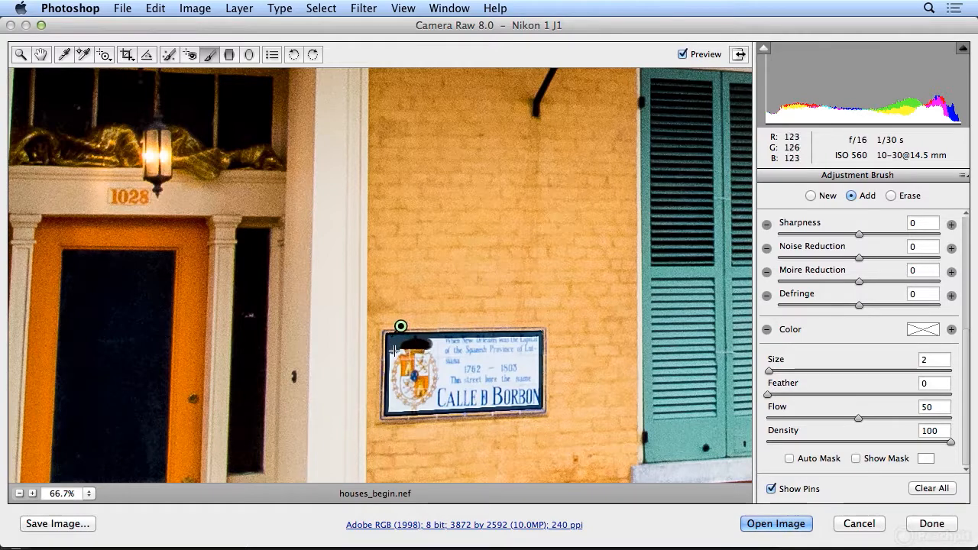
pyautogui.press('shift')
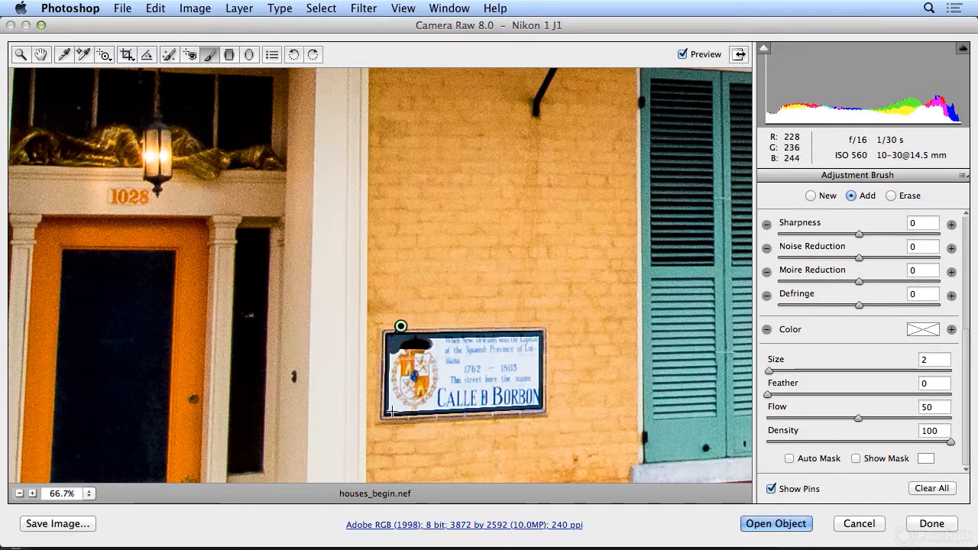
pyautogui.keyDown('shift'); pyautogui.click(392, 411); pyautogui.keyUp('shift')
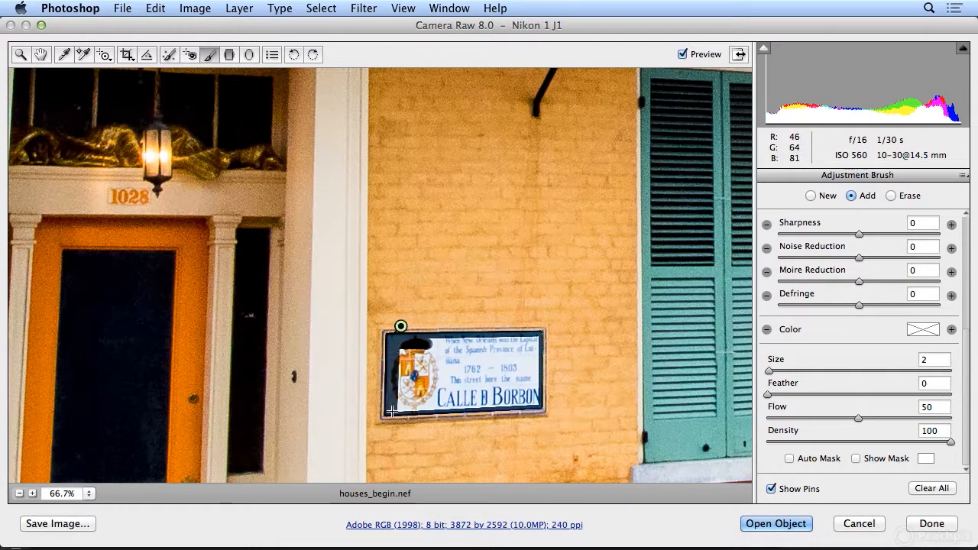
pyautogui.keyDown('shift'); pyautogui.click(536, 405); pyautogui.keyUp('shift')
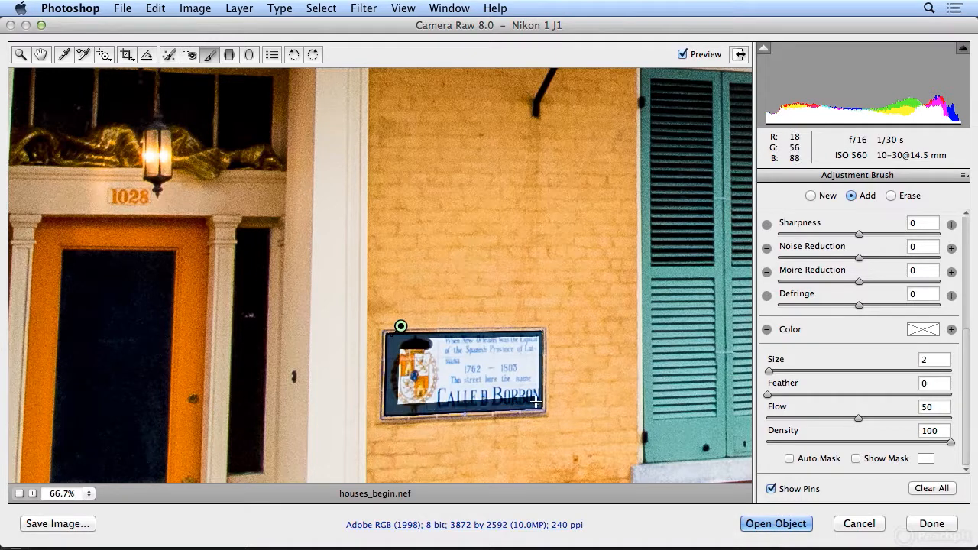
pyautogui.keyDown('shift'); pyautogui.click(538, 338); pyautogui.keyUp('shift')
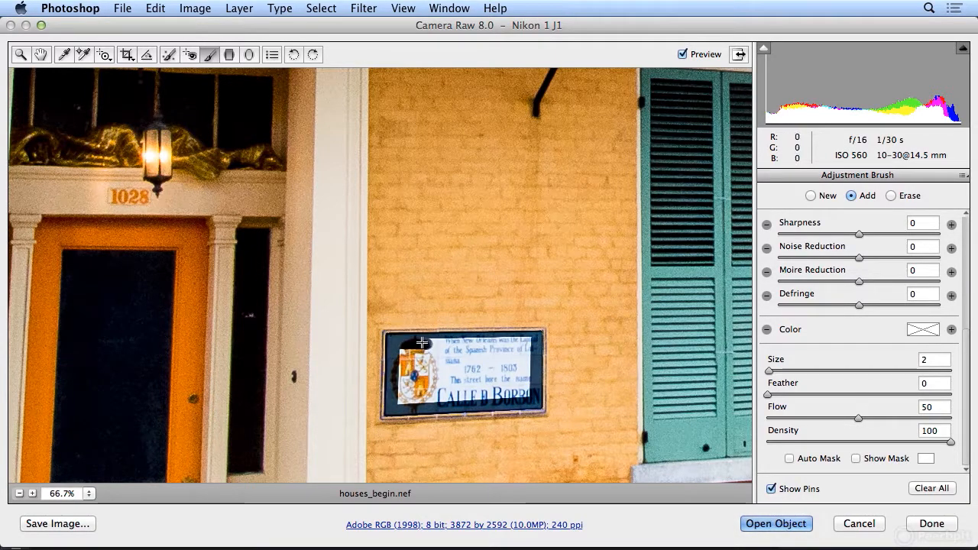
pyautogui.keyDown('shift'); pyautogui.click(421, 344); pyautogui.keyUp('shift')
pyautogui.press(']')
pyautogui.press(']')
pyautogui.moveTo(411, 360)
pyautogui.mouseDown()
pyautogui.moveTo(403, 397)
pyautogui.moveTo(517, 394)
pyautogui.moveTo(526, 352)
pyautogui.moveTo(430, 355)
pyautogui.moveTo(475, 369)
pyautogui.moveTo(418, 376)
pyautogui.moveTo(509, 374)
pyautogui.moveTo(420, 392)
pyautogui.mouseUp()
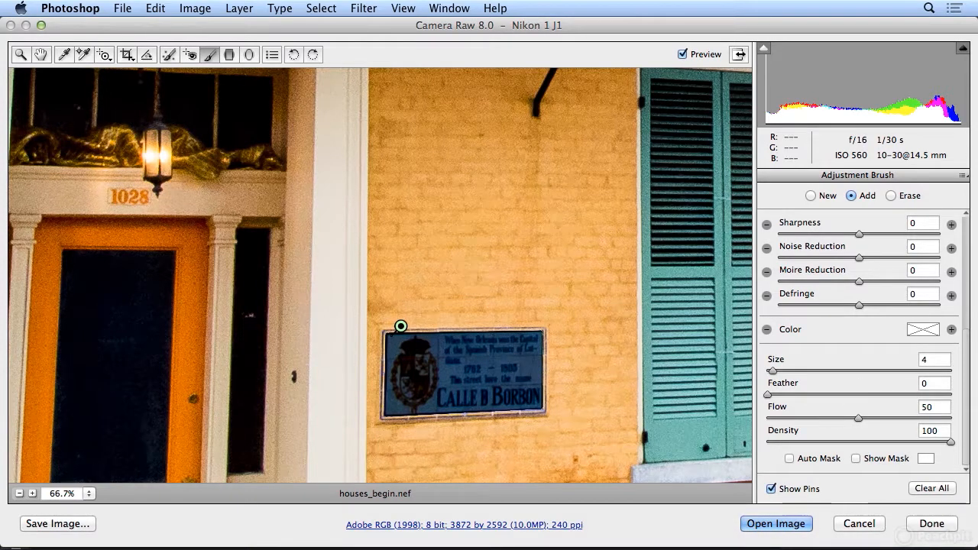
# - Set the sign's adjustment to exposure +0.35, contrast +53, shadows -100, clarity +26 and sharpness +41
pyautogui.moveTo(966, 396); pyautogui.dragTo(972, 264)
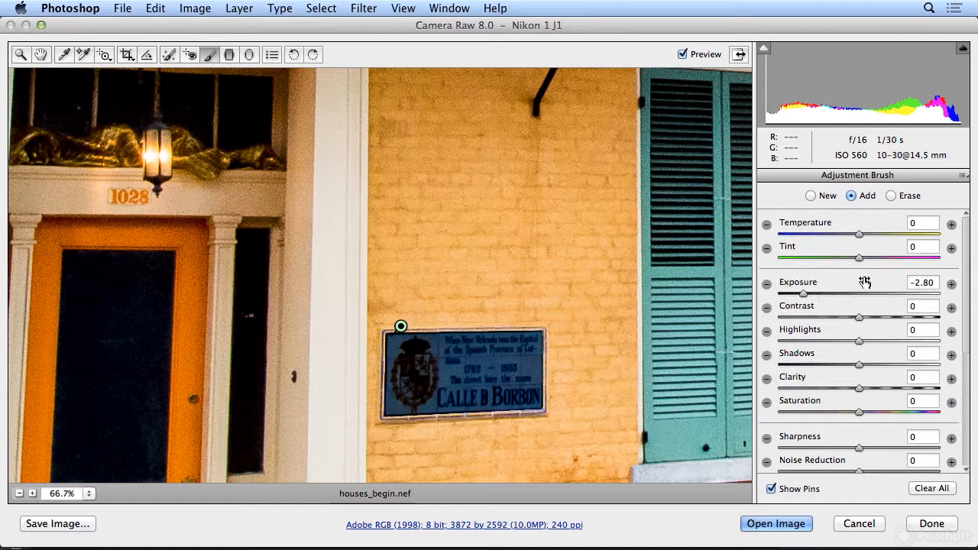
pyautogui.moveTo(808, 294); pyautogui.dragTo(876, 295)
pyautogui.moveTo(861, 366)
pyautogui.mouseDown()
pyautogui.moveTo(783, 370)
pyautogui.moveTo(847, 367)
pyautogui.moveTo(811, 368)
pyautogui.mouseUp()
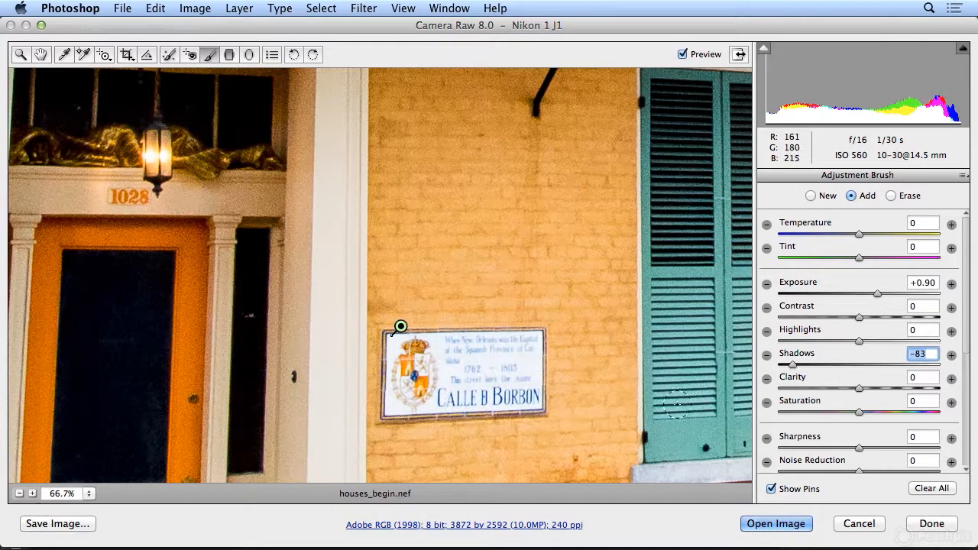
pyautogui.moveTo(859, 321); pyautogui.dragTo(869, 294)
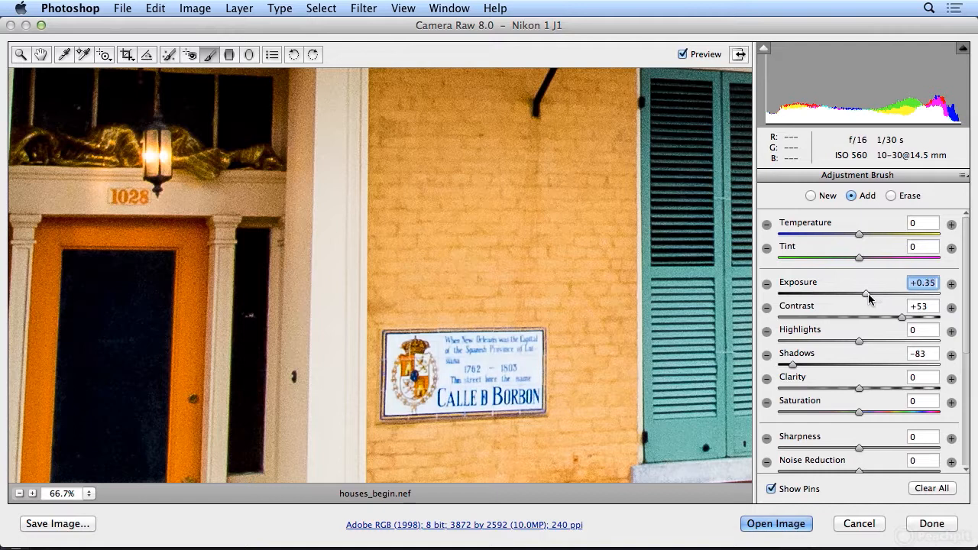
pyautogui.moveTo(859, 390); pyautogui.dragTo(880, 392)
pyautogui.moveTo(857, 450); pyautogui.dragTo(891, 452)
pyautogui.moveTo(793, 365); pyautogui.dragTo(779, 365)
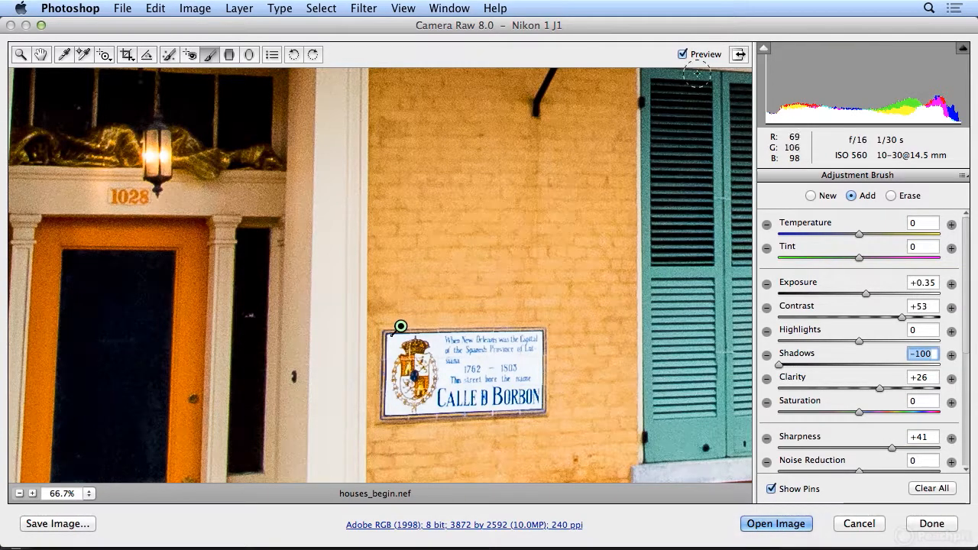
# - Compare the sign with and without the adjustments, and set its saturation to +59
pyautogui.click(682, 52)
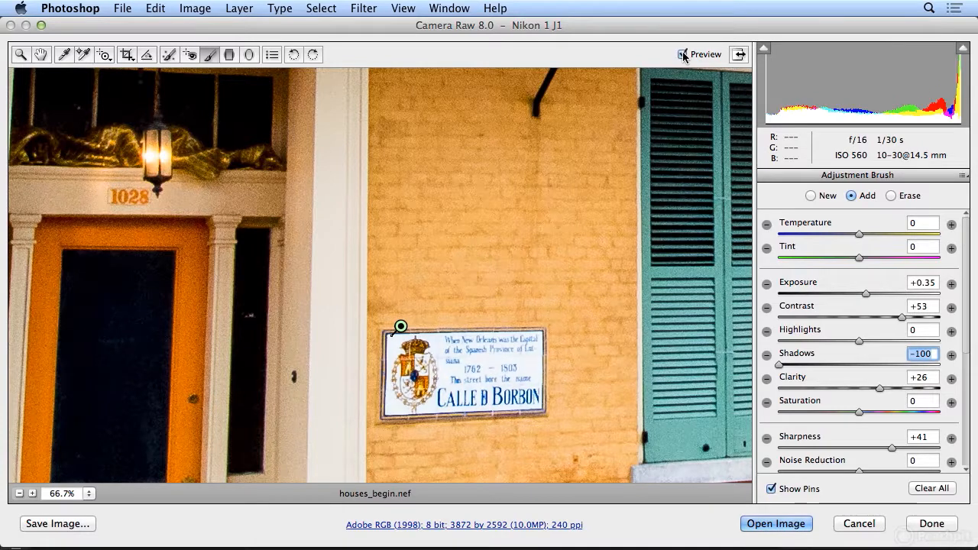
pyautogui.click(682, 54)
pyautogui.click(683, 54)
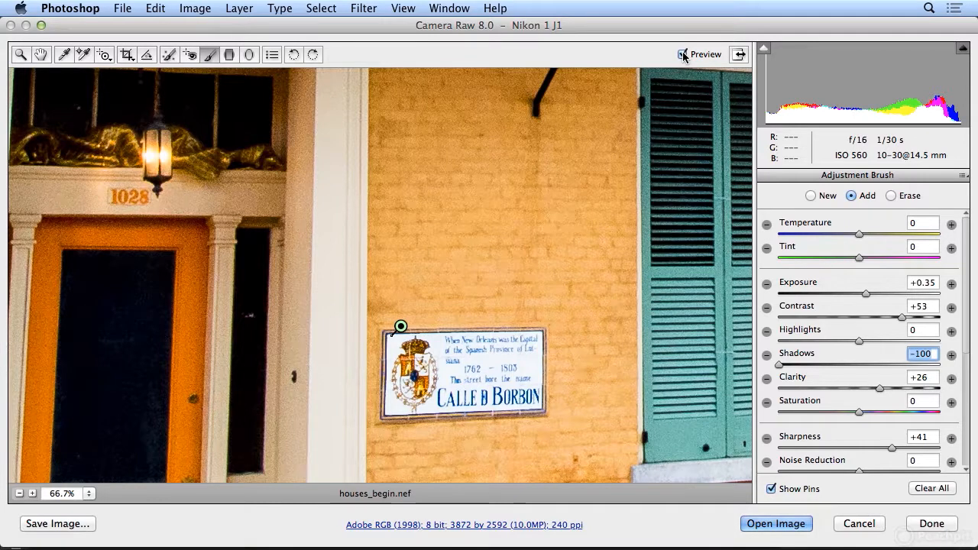
pyautogui.moveTo(861, 410); pyautogui.dragTo(907, 417)
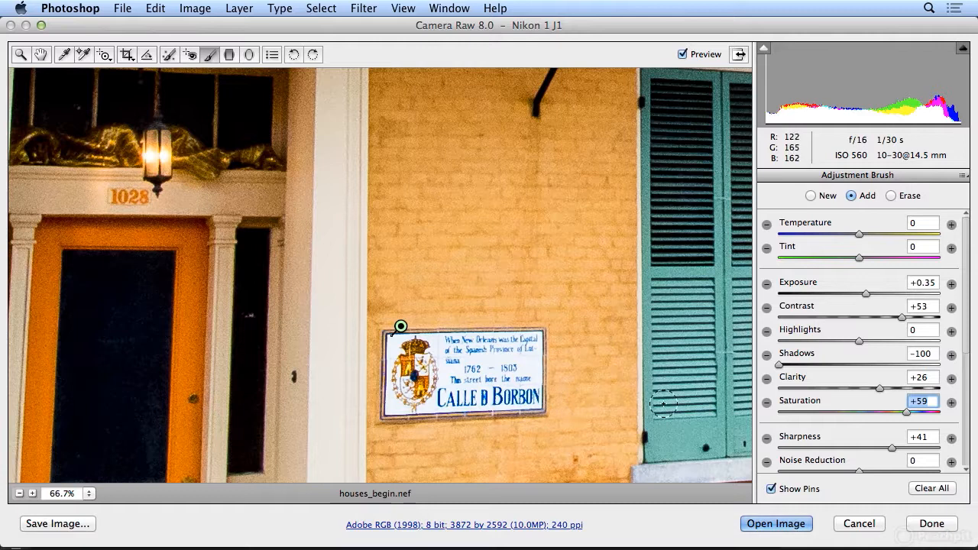
pyautogui.press('super+0')
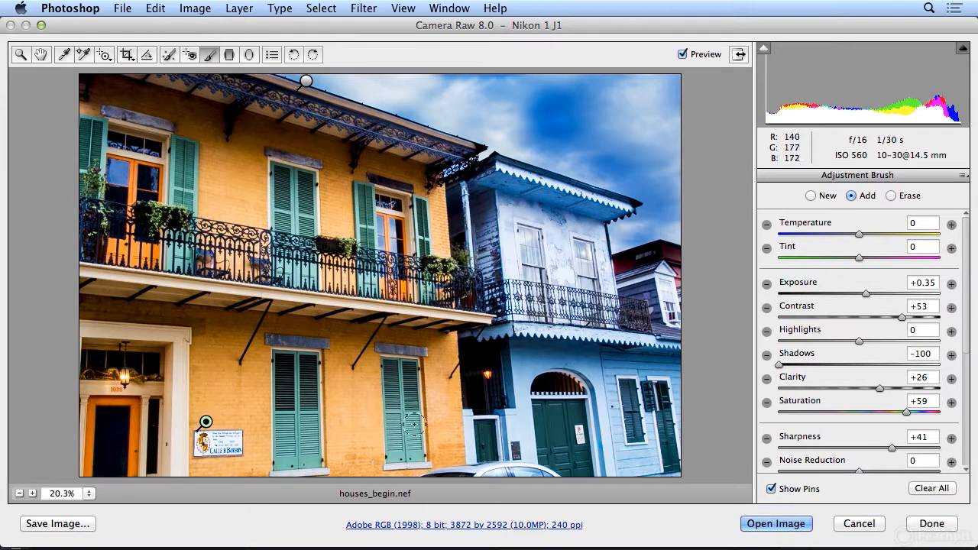
# - Compare the whole photo with and without the local brush adjustments several times, leaving the adjustments shown
pyautogui.click(682, 54)
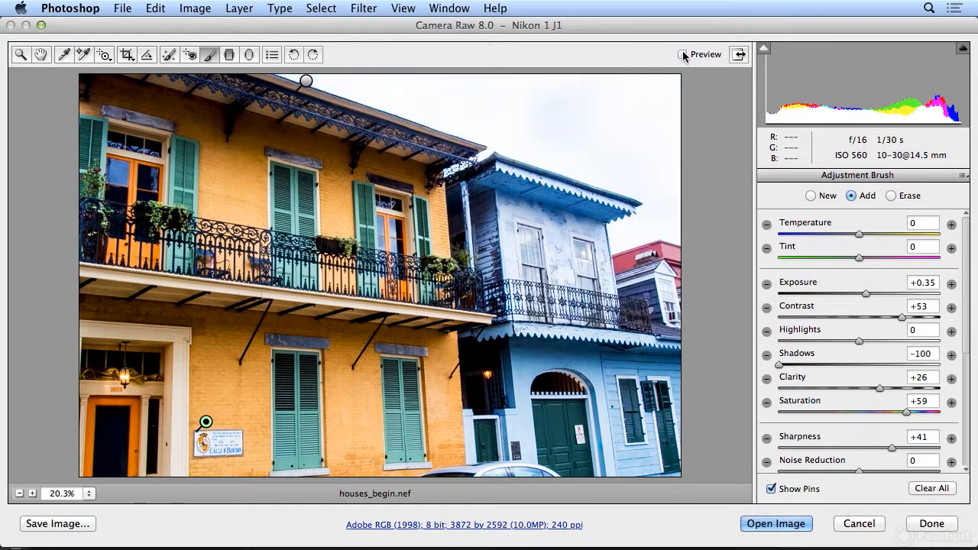
pyautogui.click(682, 55)
pyautogui.click(682, 54)
pyautogui.click(683, 54)
pyautogui.click(683, 54)
pyautogui.click(682, 54)
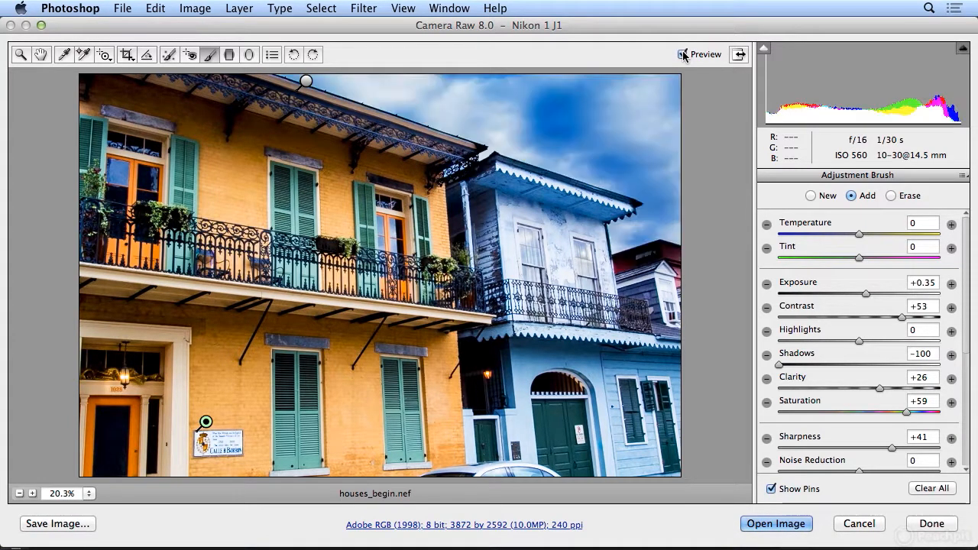
pyautogui.click(682, 54)
pyautogui.click(682, 54)
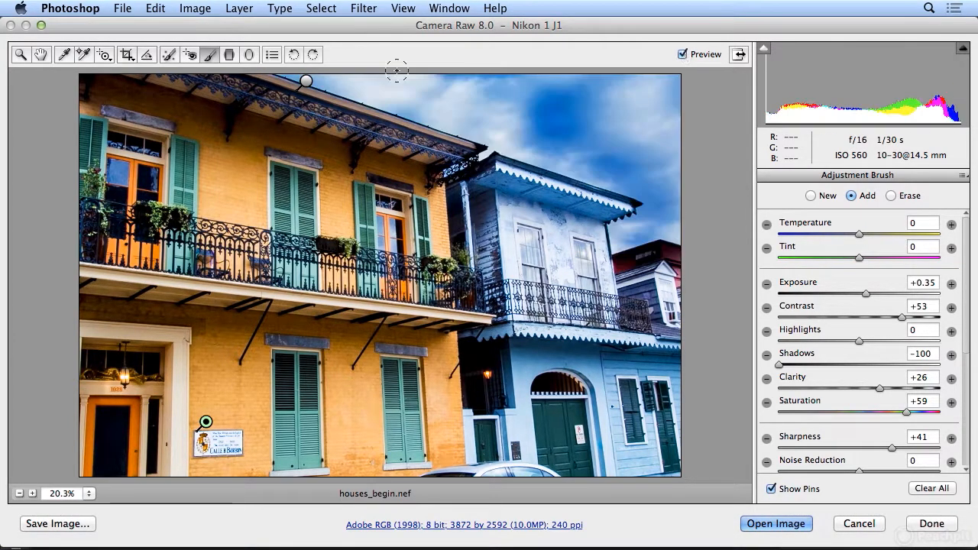
# - Select the sky's brush adjustment, check its mask, and erase its effect from the red building at the photo's right edge
pyautogui.click(307, 82)
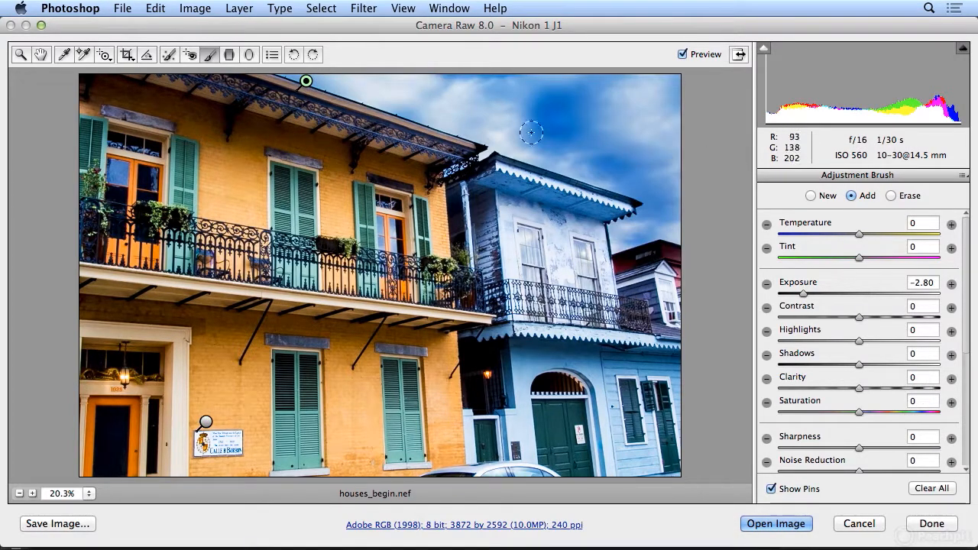
pyautogui.moveTo(305, 80)
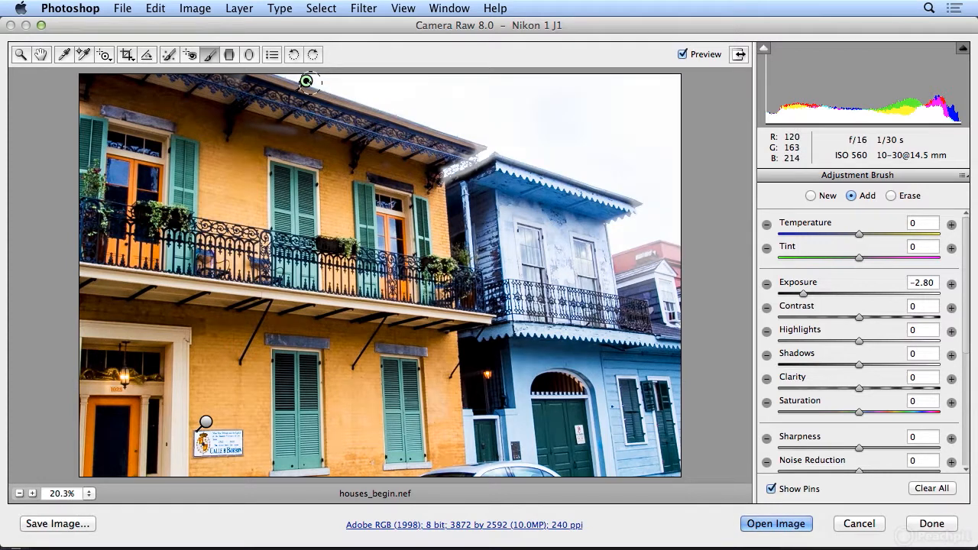
pyautogui.click(903, 198)
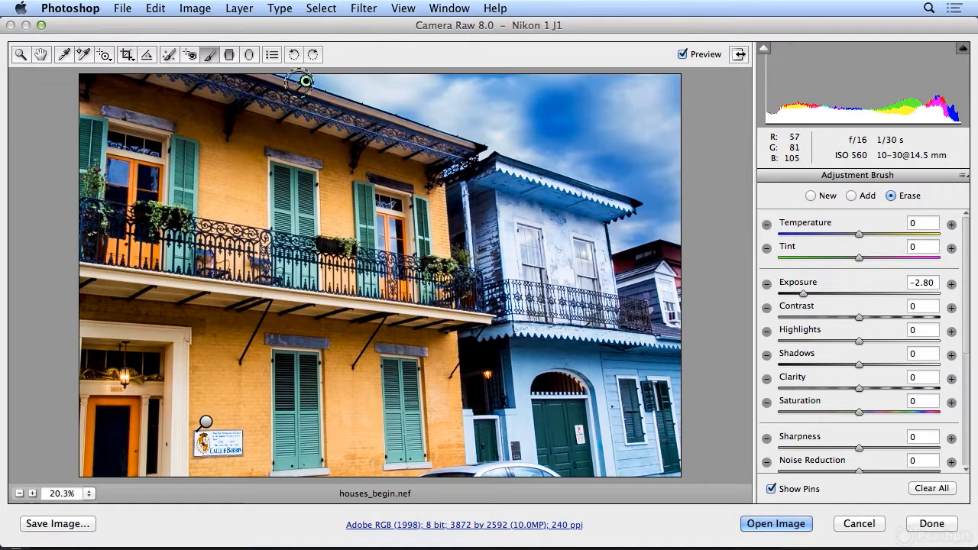
pyautogui.moveTo(609, 271)
pyautogui.mouseDown()
pyautogui.moveTo(676, 264)
pyautogui.moveTo(687, 273)
pyautogui.moveTo(668, 268)
pyautogui.mouseUp()
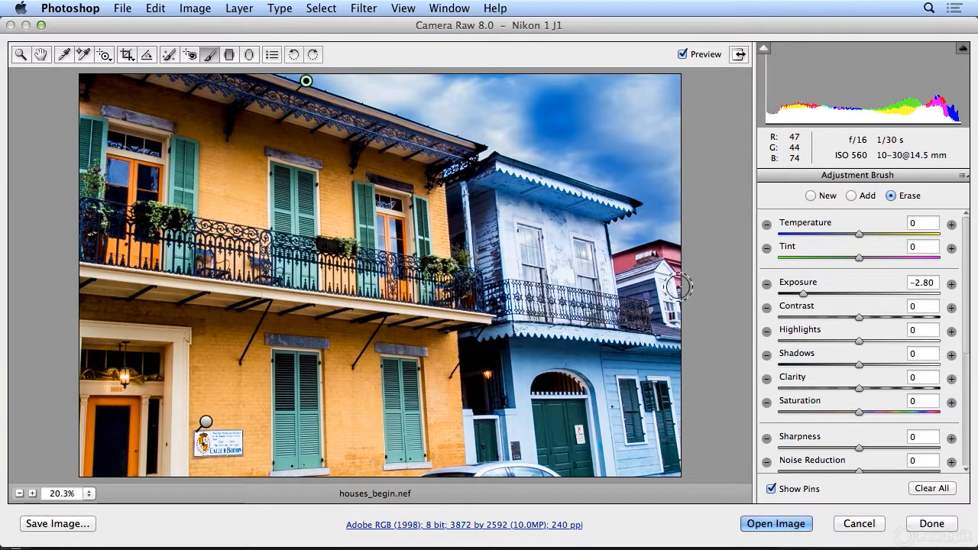
# - Lighten the sky adjustment's exposure to a slight negative value, and set its highlights to -68 and shadows to -16
pyautogui.moveTo(804, 298)
pyautogui.mouseDown()
pyautogui.moveTo(832, 298)
pyautogui.moveTo(813, 298)
pyautogui.mouseUp()
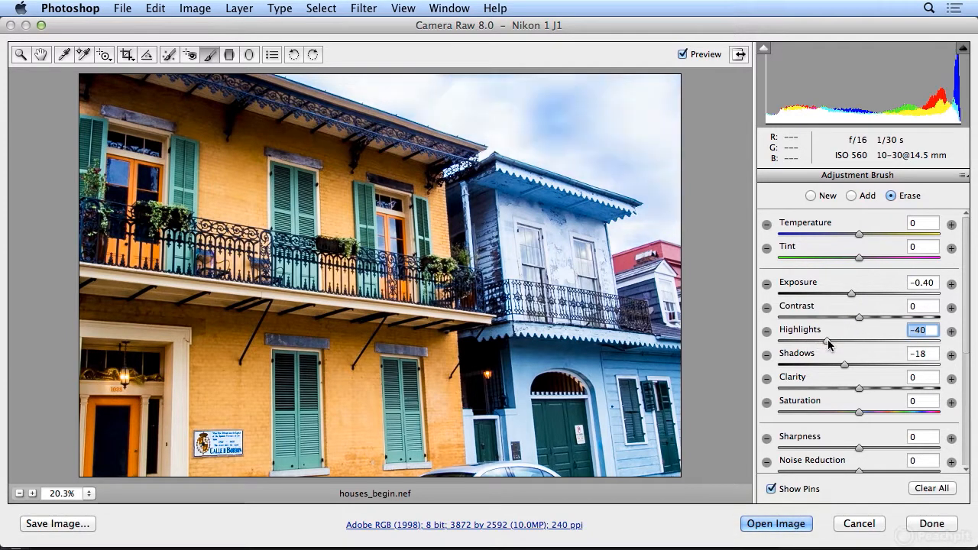
pyautogui.moveTo(803, 344); pyautogui.dragTo(801, 345)
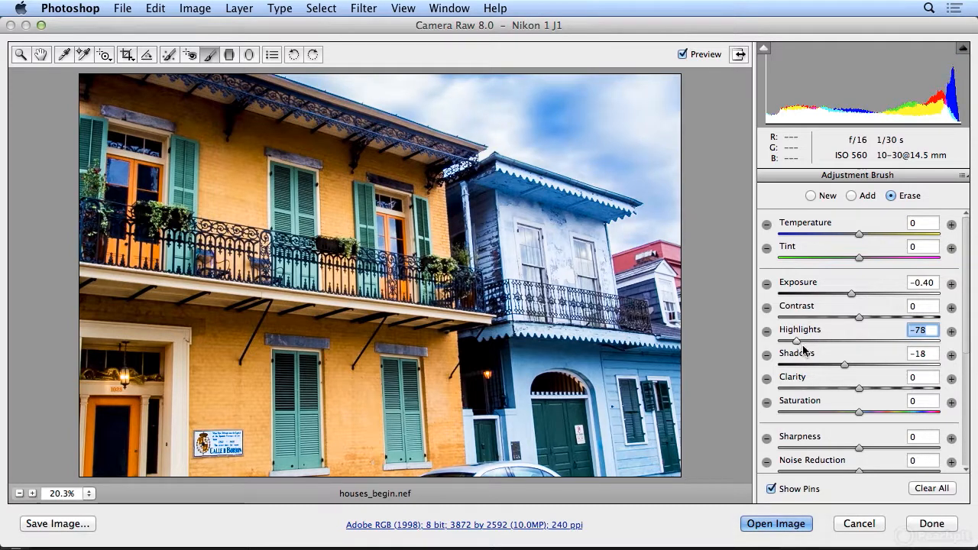
pyautogui.click(876, 365)
pyautogui.click(852, 365)
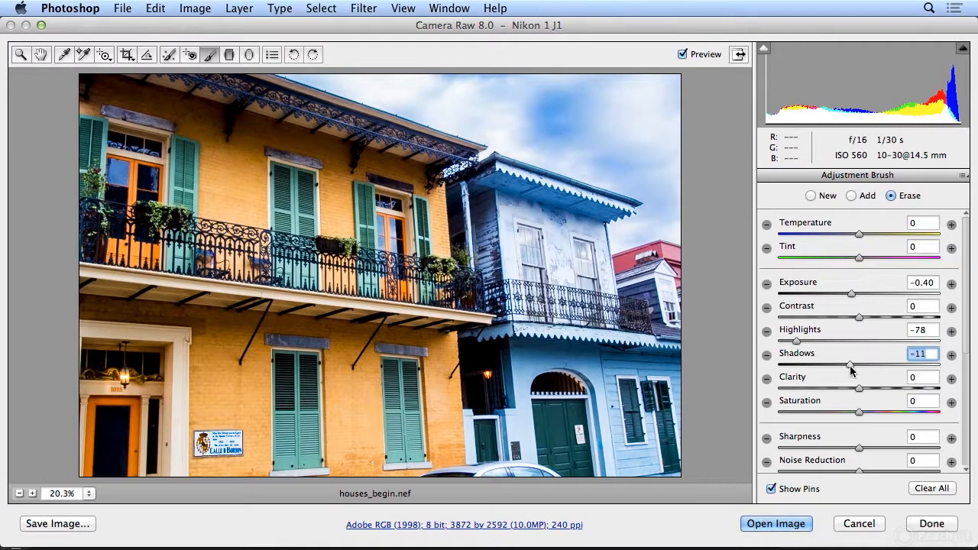
pyautogui.moveTo(848, 366); pyautogui.dragTo(850, 366)
pyautogui.click(806, 341)
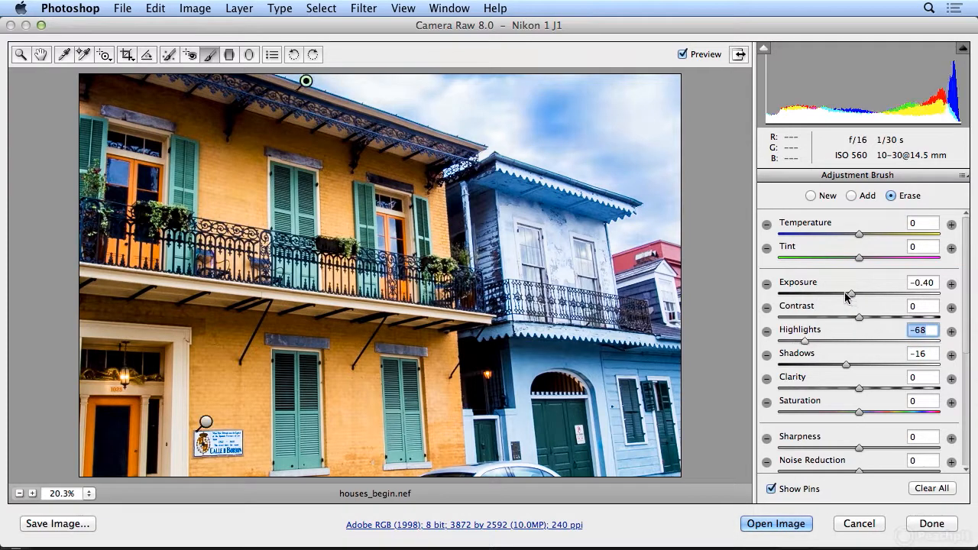
pyautogui.click(846, 293)
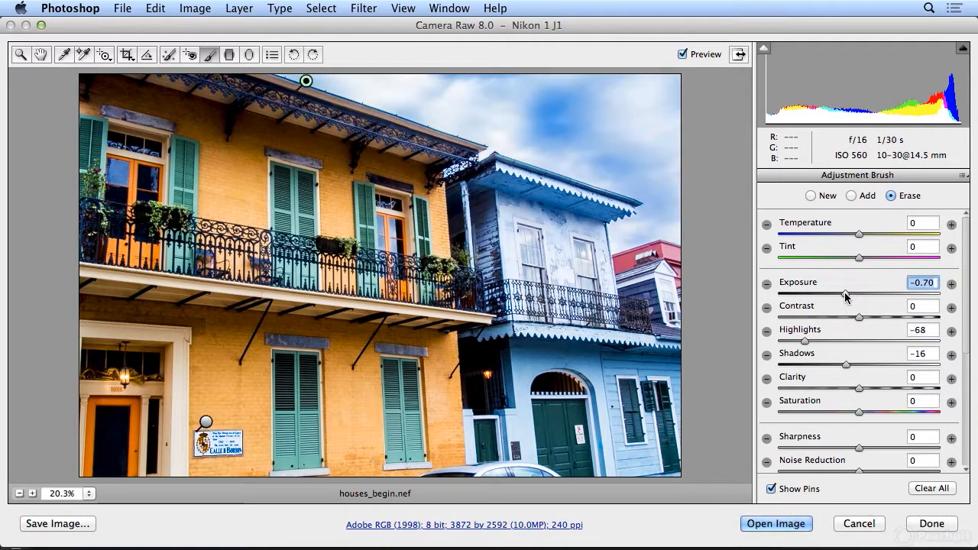
pyautogui.click(849, 293)
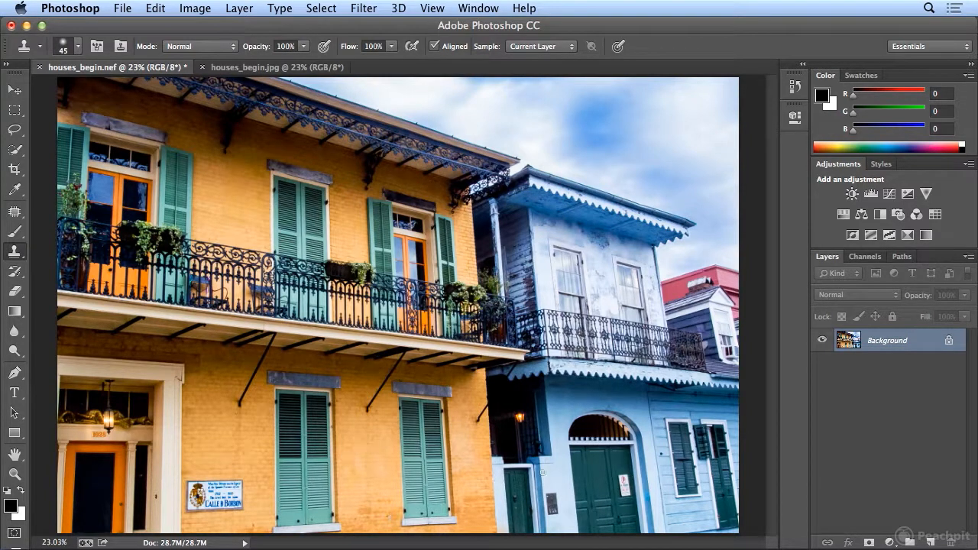
# - Select the Patch tool for the opened houses_begin.nef and look up the Fill command
pyautogui.moveTo(13, 211)
pyautogui.mouseDown()
pyautogui.moveTo(54, 222)
pyautogui.moveTo(61, 251)
pyautogui.moveTo(68, 239)
pyautogui.mouseUp()
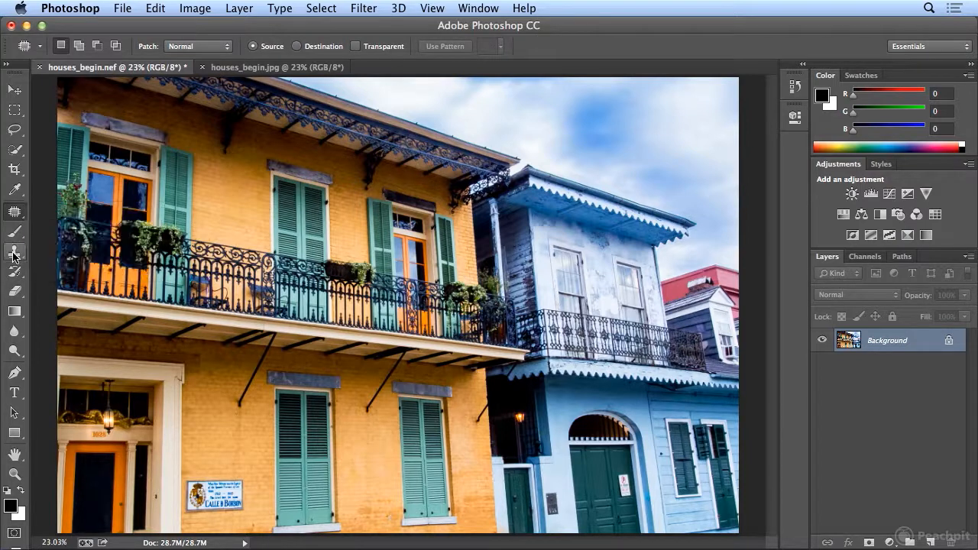
pyautogui.click(156, 8)
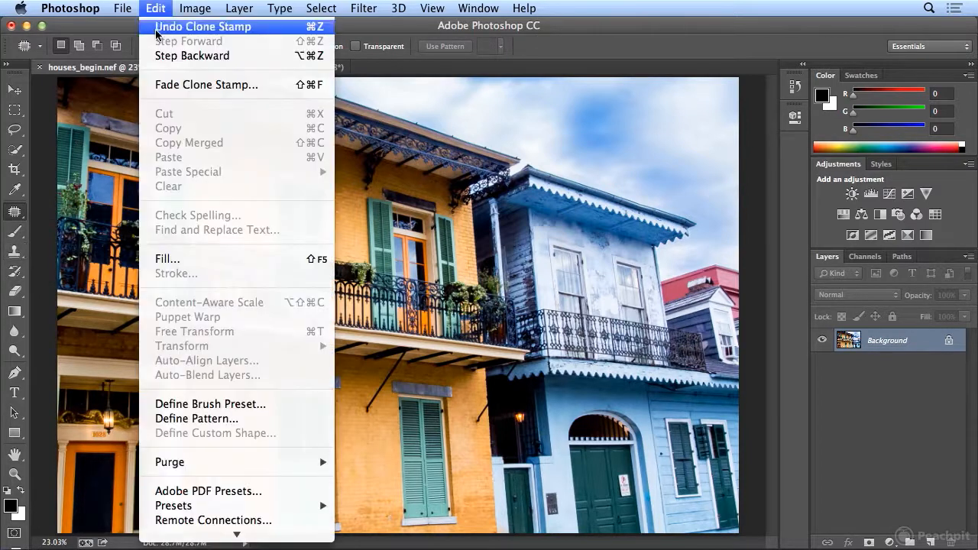
pyautogui.click(181, 264)
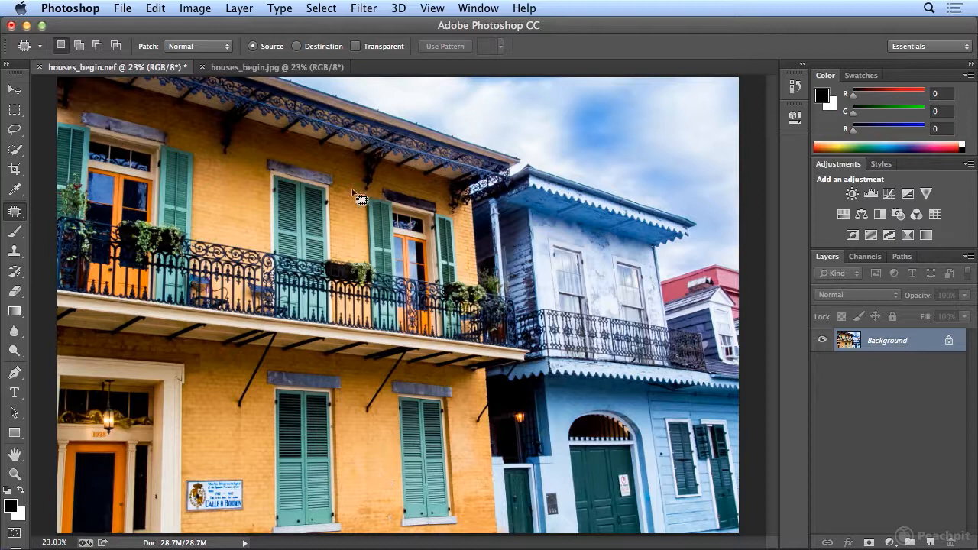
# - Compare the edited houses_begin.nef with houses_begin.jpg and return to the raw version
pyautogui.click(282, 69)
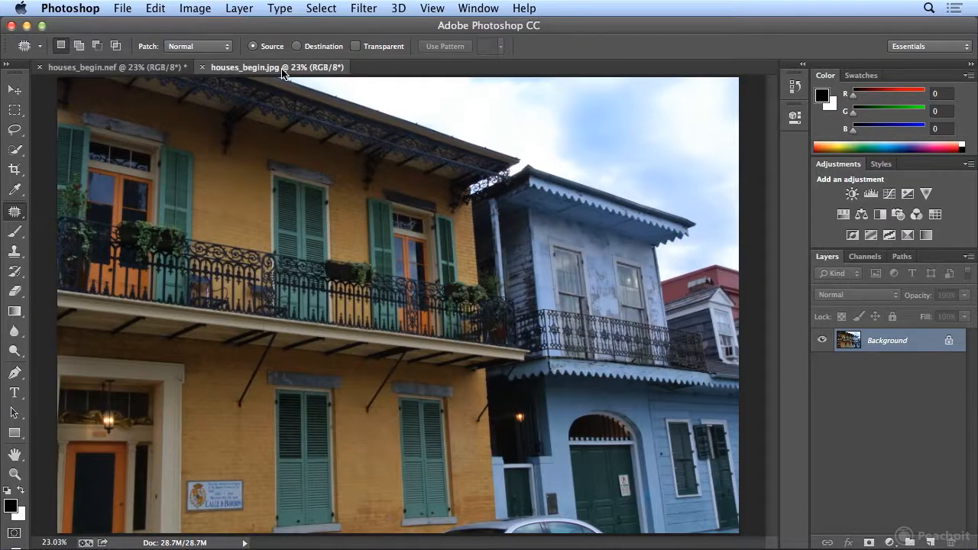
pyautogui.click(103, 65)
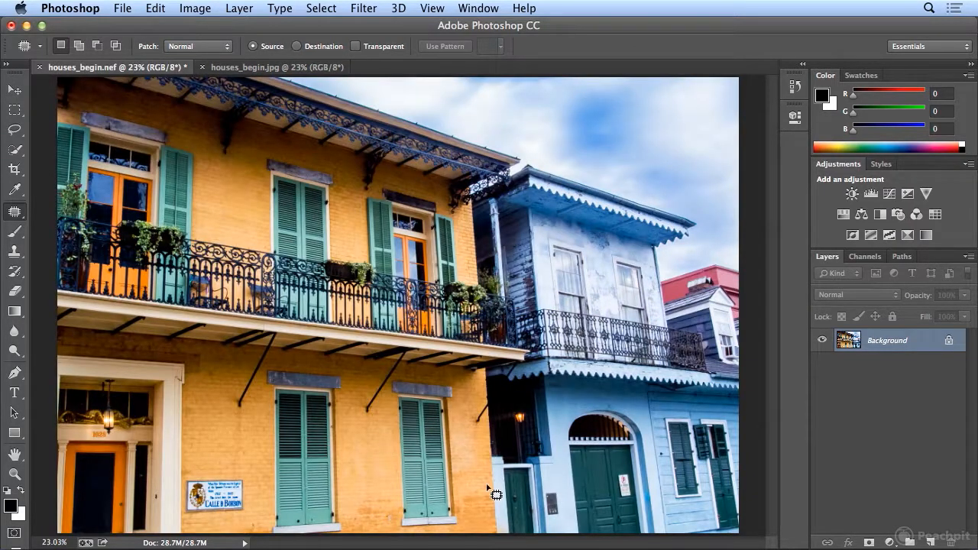